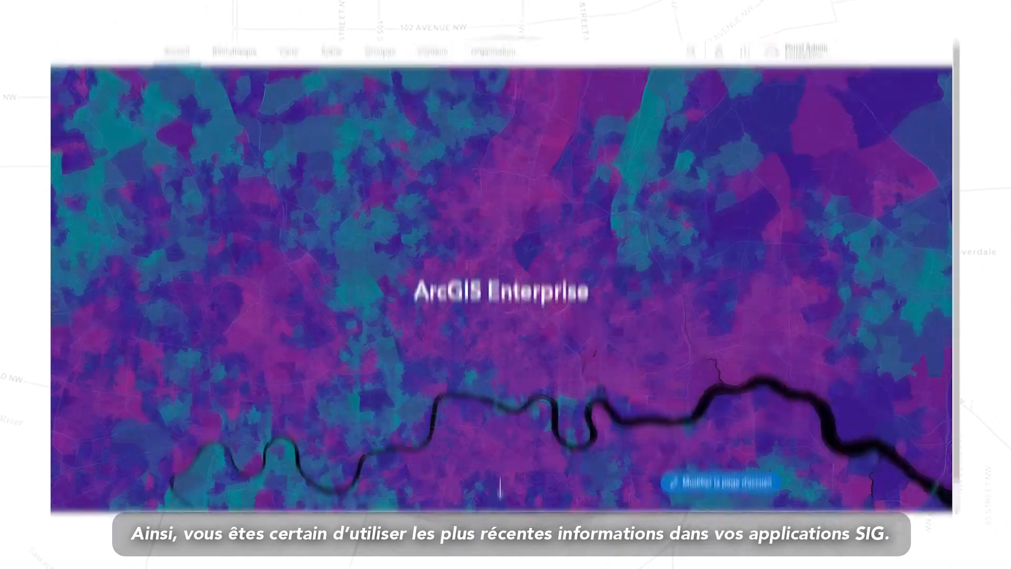
# Start a new Contenu item from the pasted CMOCOffline VectorTileServer URL.
pyautogui.click(806, 67)
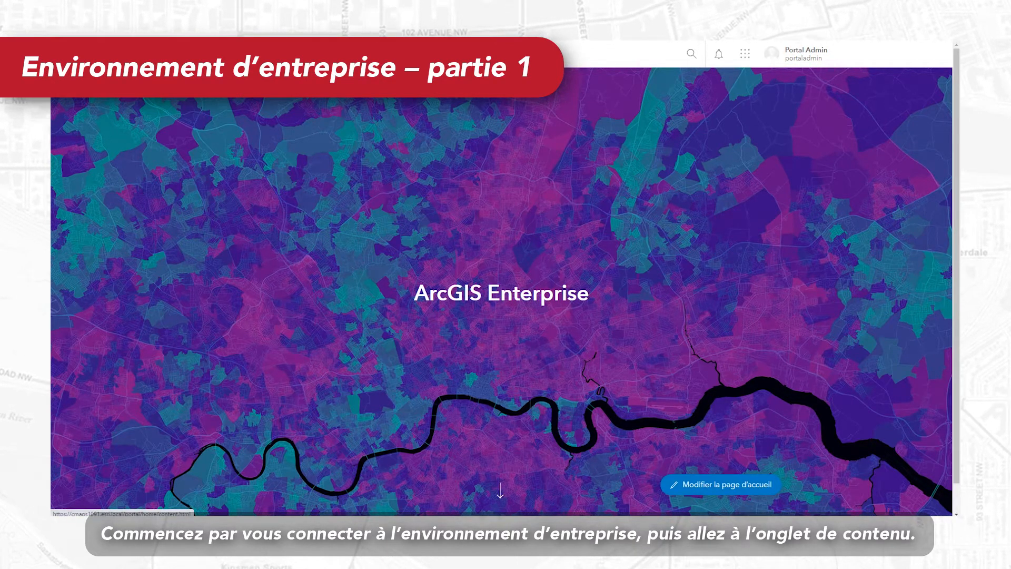
pyautogui.click(424, 59)
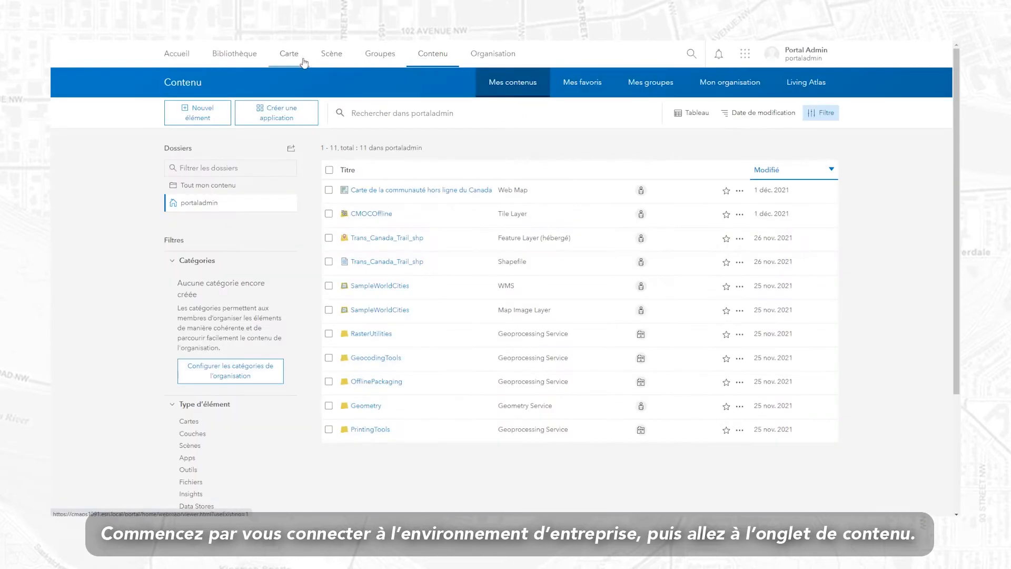
pyautogui.click(215, 113)
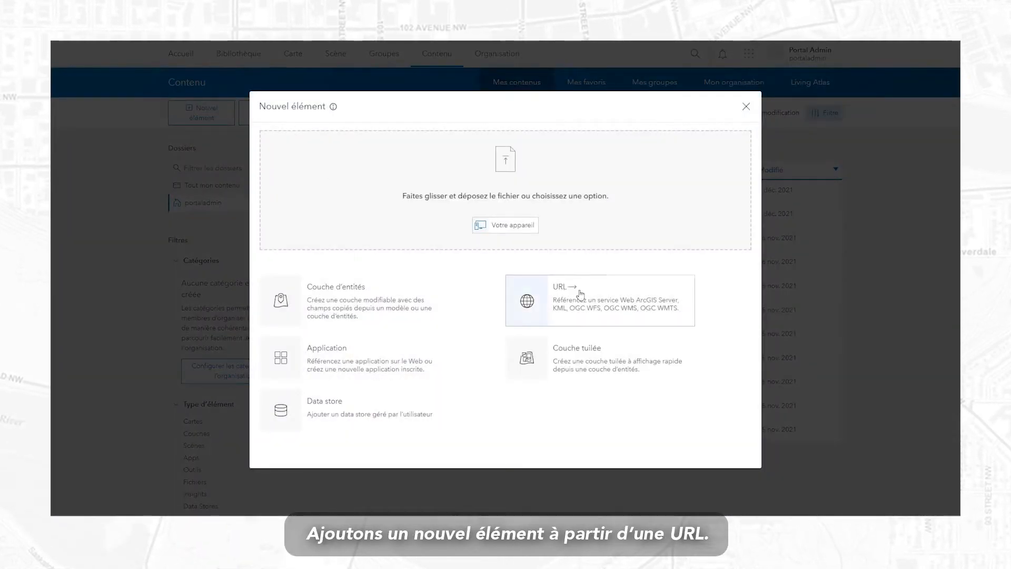
pyautogui.click(581, 294)
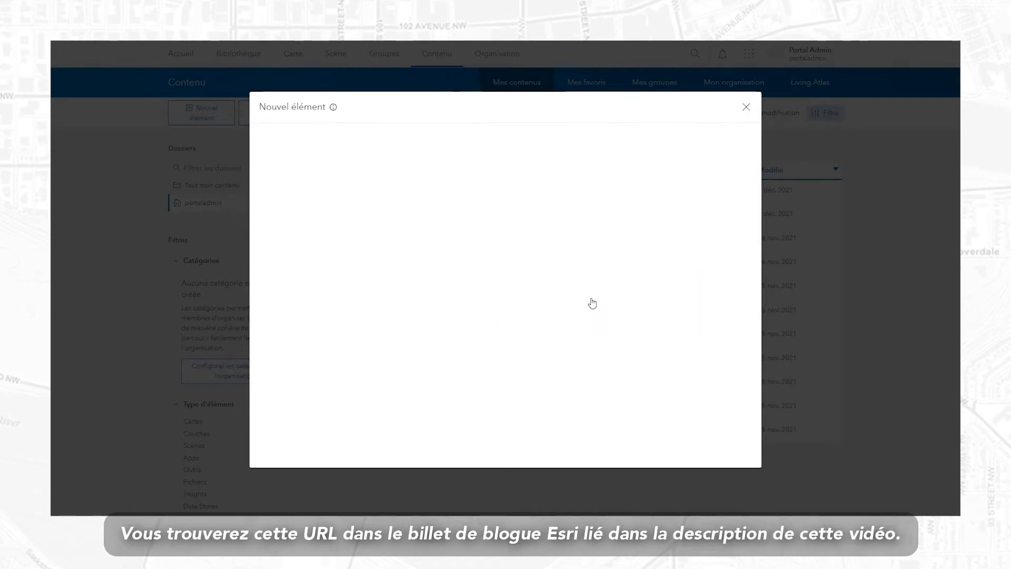
pyautogui.write('https://tiles.arcgis.com/tiles/B6yKvlZqzuOr0jBR/arcgis/rest/services/CMOCOffline/VectorTileServer')
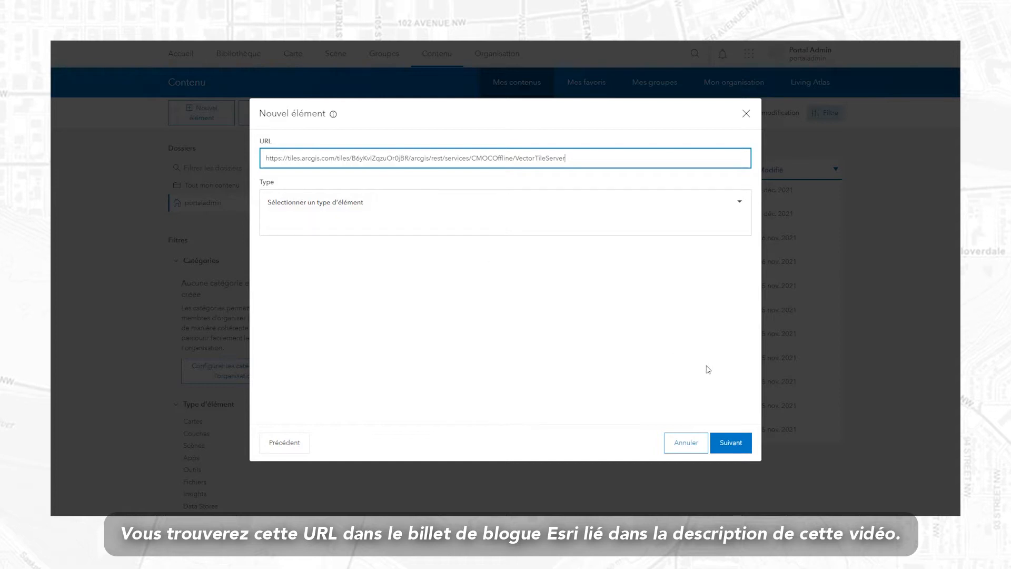
pyautogui.click(734, 443)
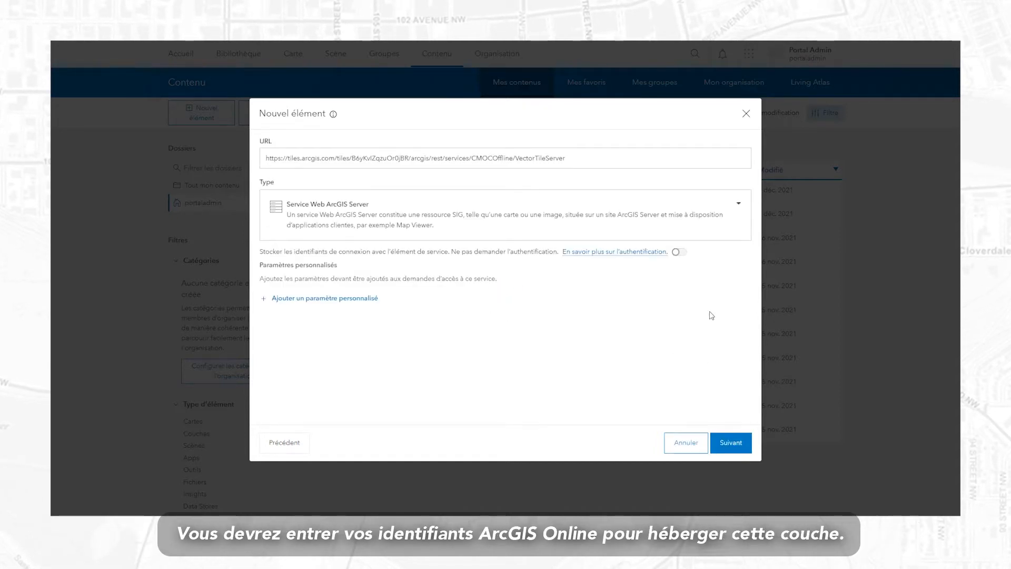
# Turn on Stocker les identifiants so credentials are stored with the service item.
pyautogui.click(683, 253)
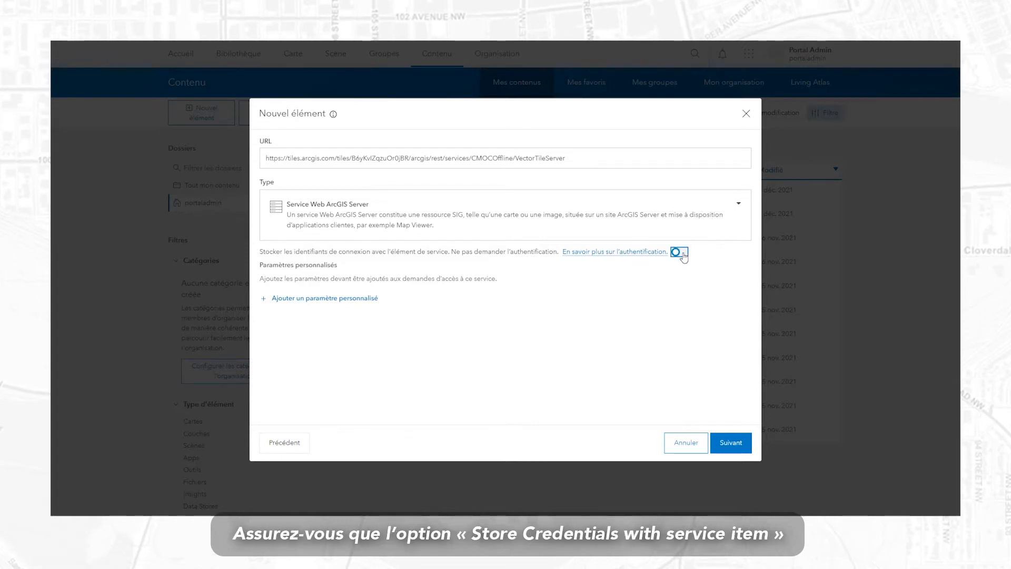
pyautogui.click(680, 252)
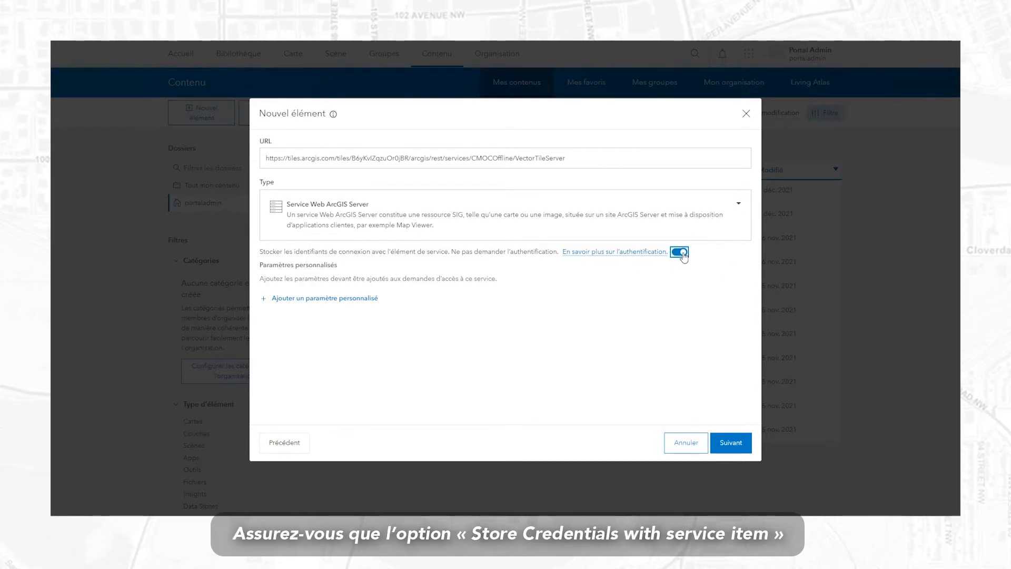
pyautogui.click(730, 443)
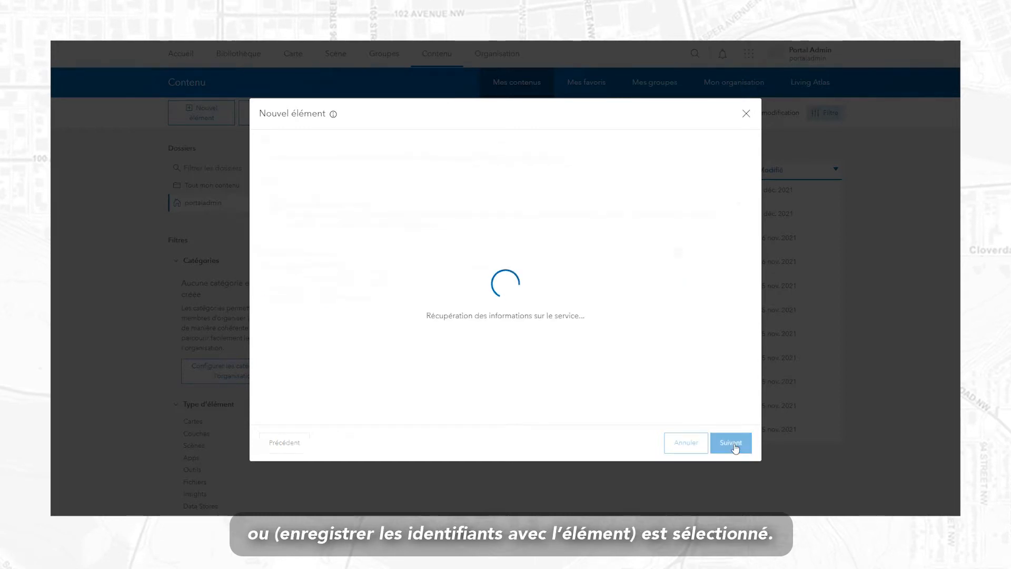
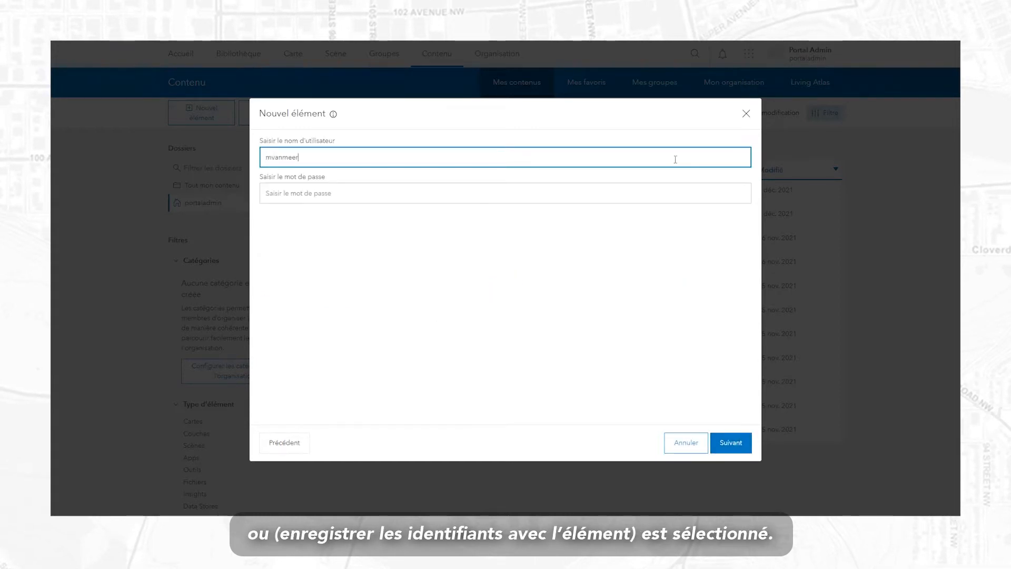
# Enter the ArcGIS Online username and password for the service.
pyautogui.press('Tab')
pyautogui.write('•••')
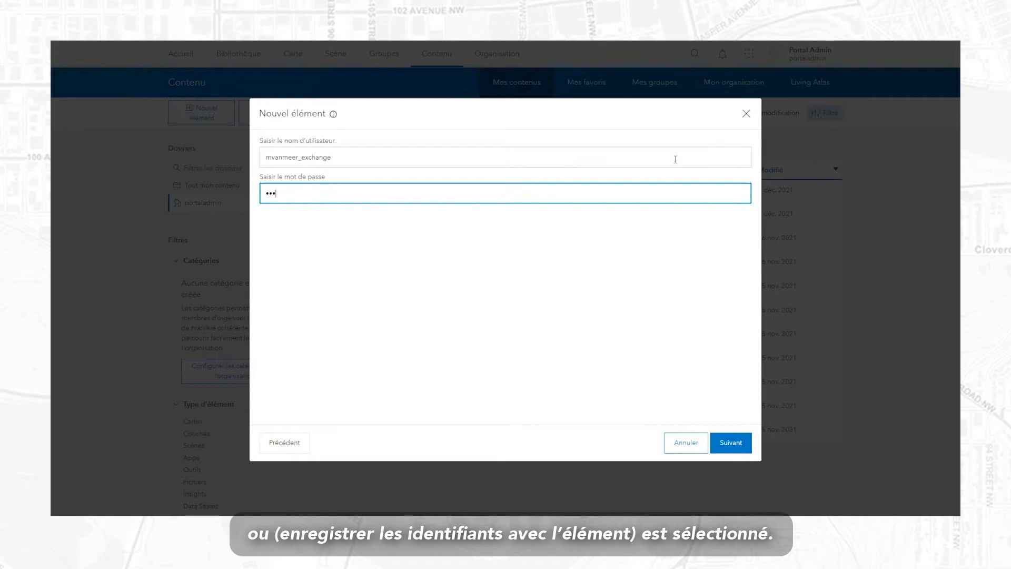
pyautogui.click(731, 442)
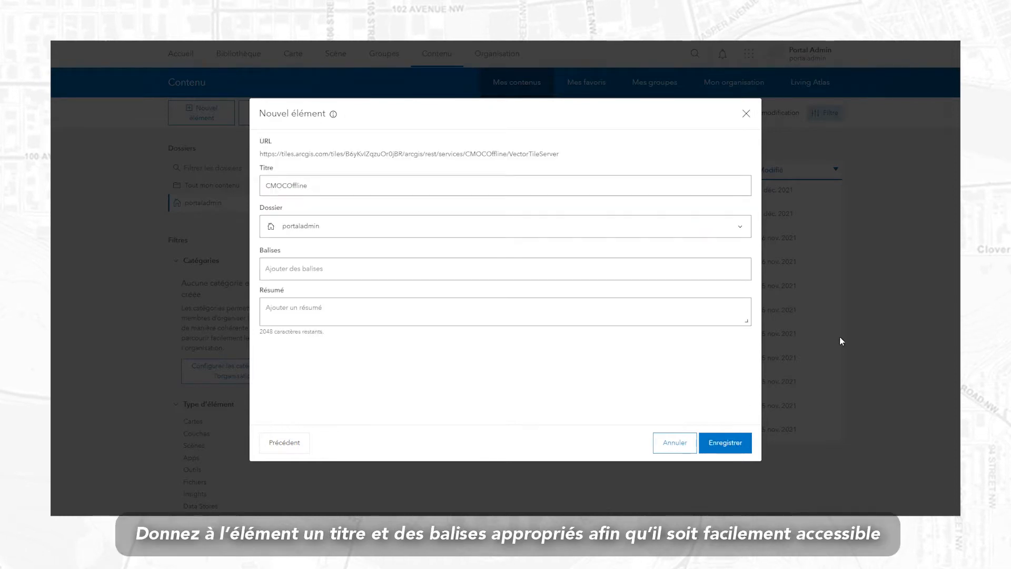
# Tag the item #communitymapofcanada, #Topographie and #offline, paste the summary, and save it.
pyautogui.click(698, 275)
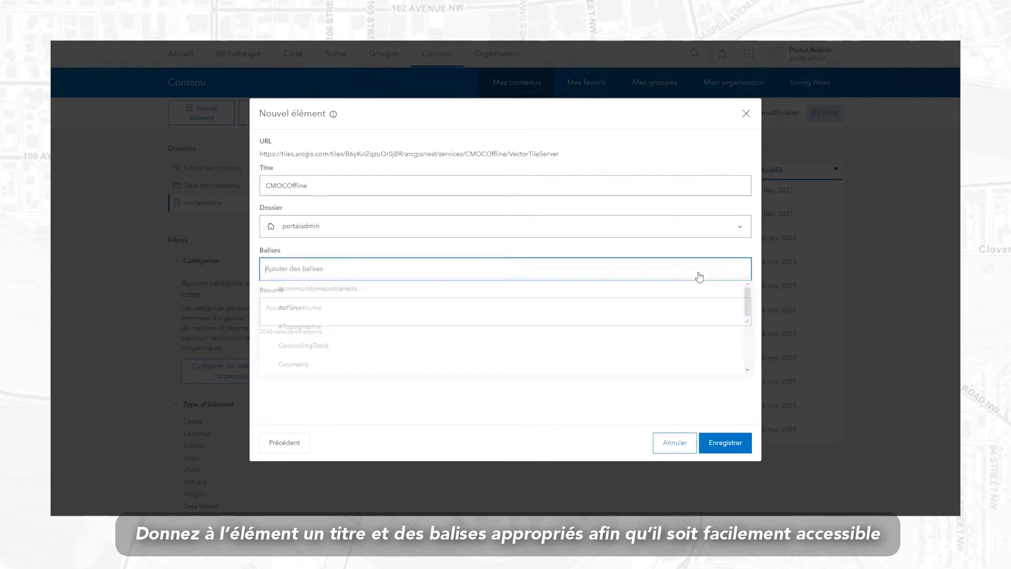
pyautogui.click(677, 293)
pyautogui.click(451, 326)
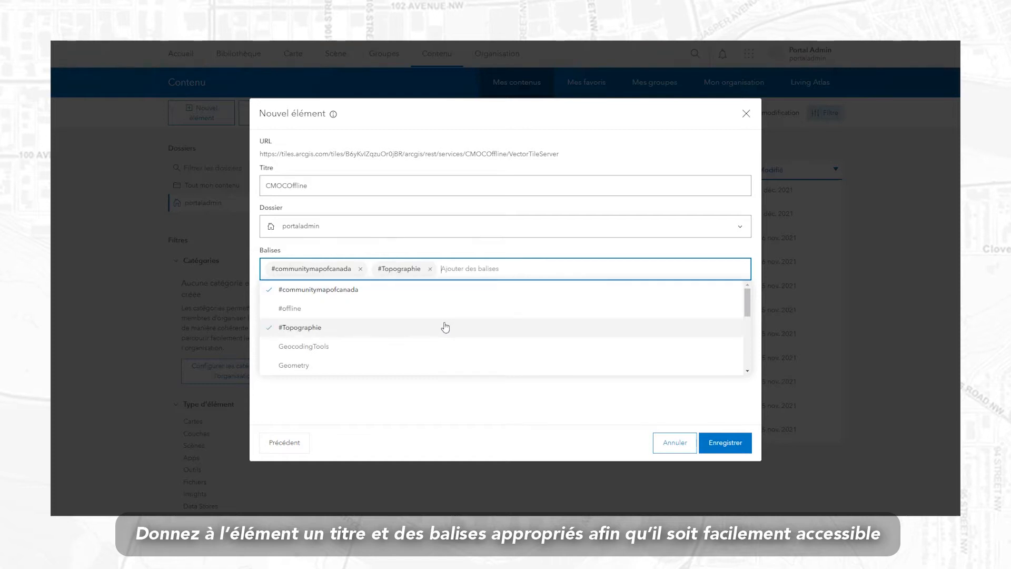
pyautogui.click(405, 316)
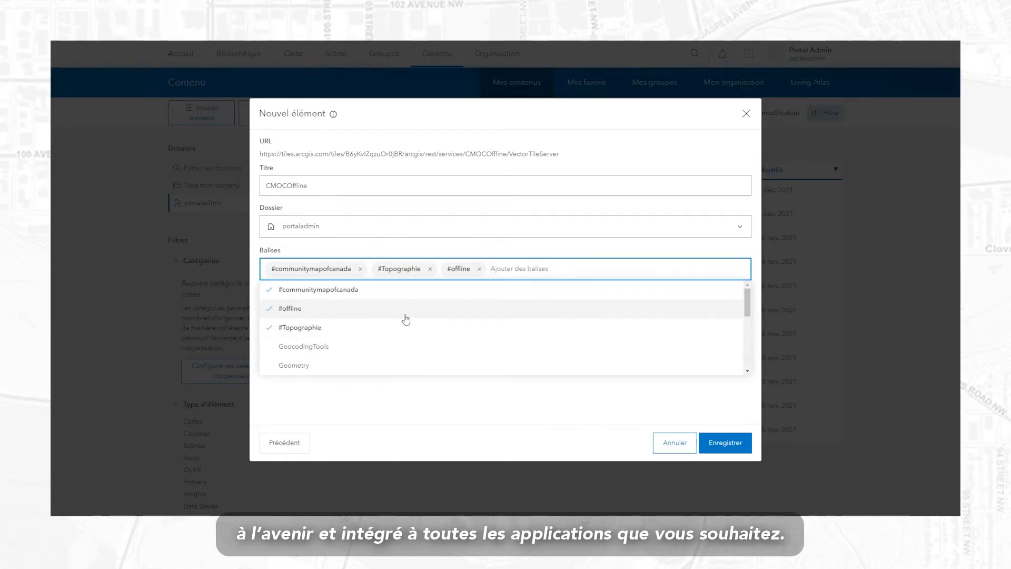
pyautogui.click(469, 429)
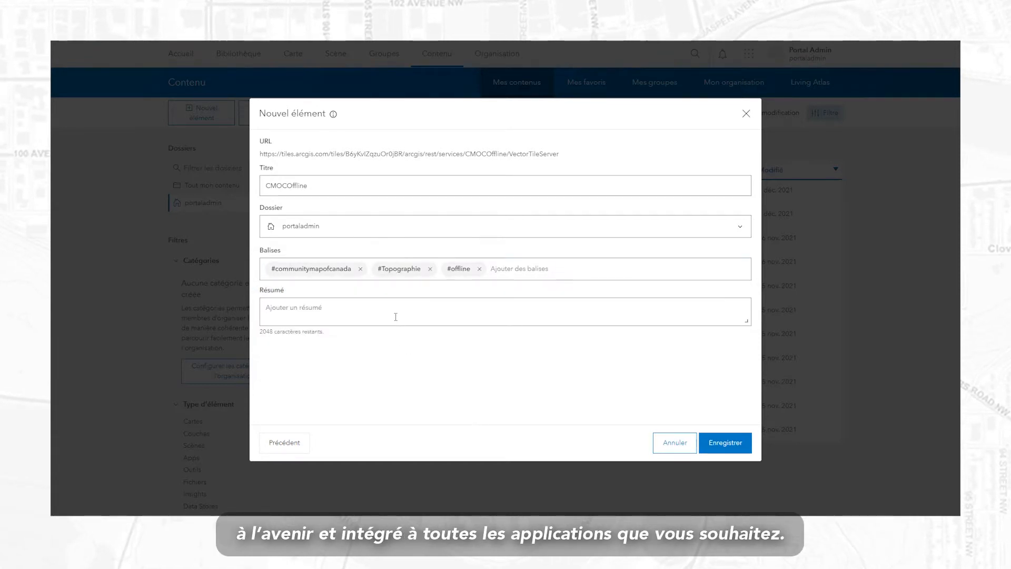
pyautogui.click(396, 317)
pyautogui.write('Version hors ligne de la carte communautaire du Canada, Entreprise 10.9.1')
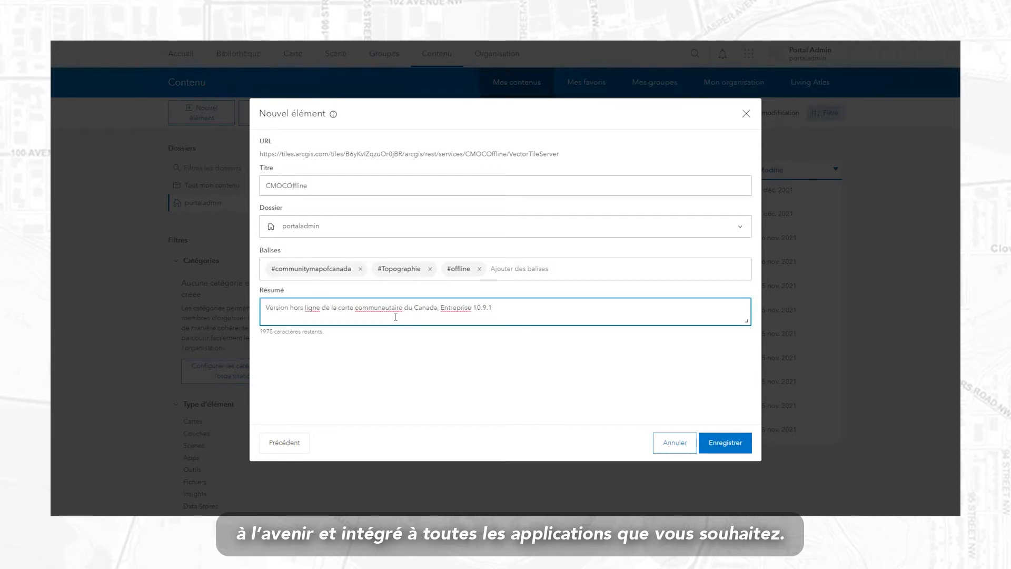
pyautogui.click(726, 443)
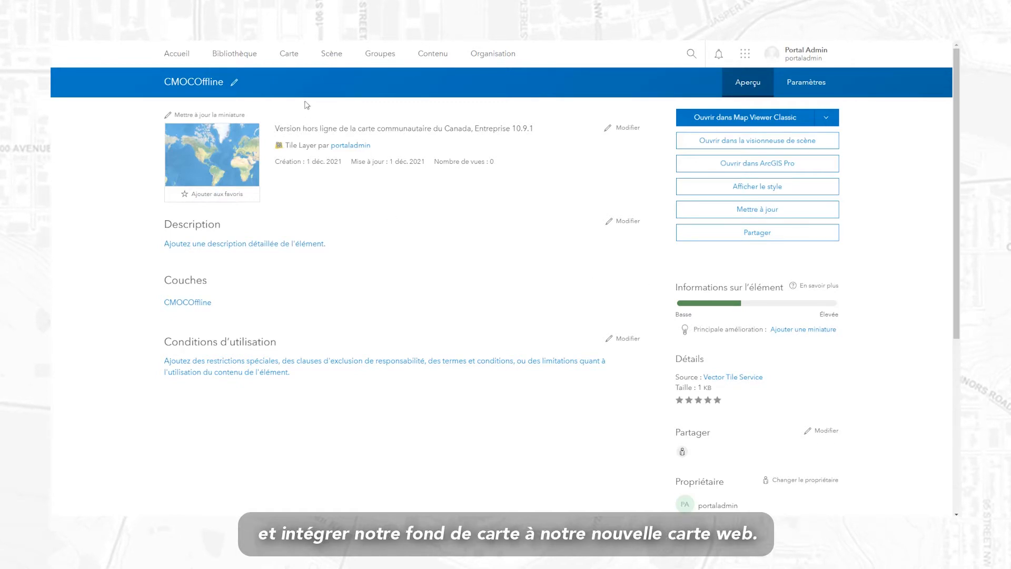
pyautogui.click(297, 61)
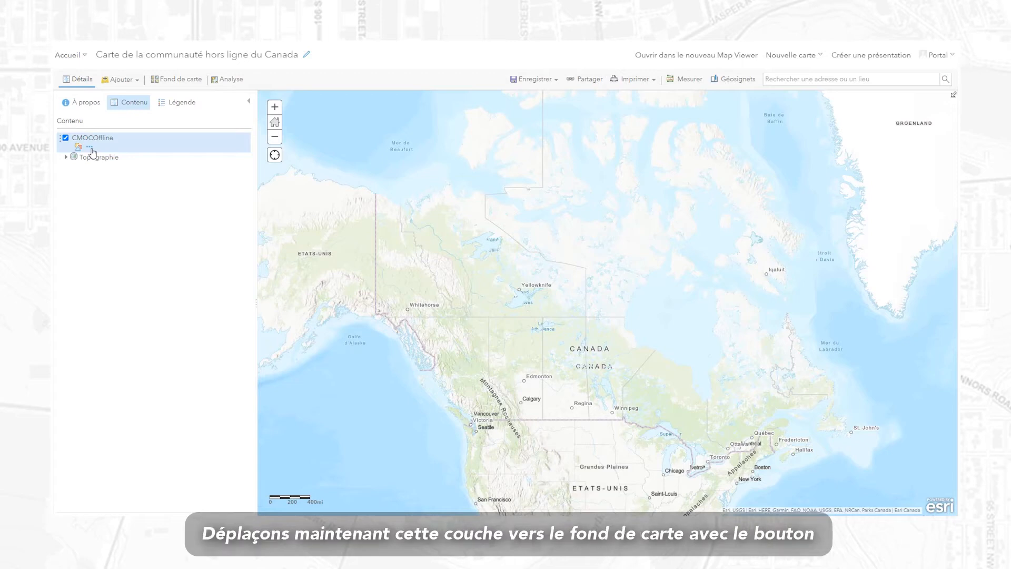
# Move the CMOCOffline layer into the Topographie basemap.
pyautogui.click(90, 148)
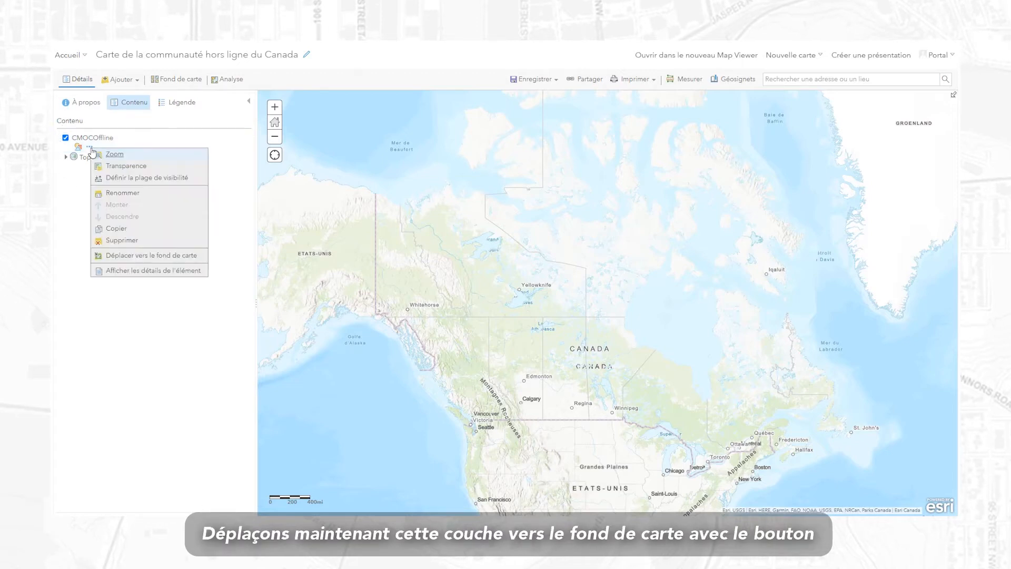
pyautogui.click(168, 257)
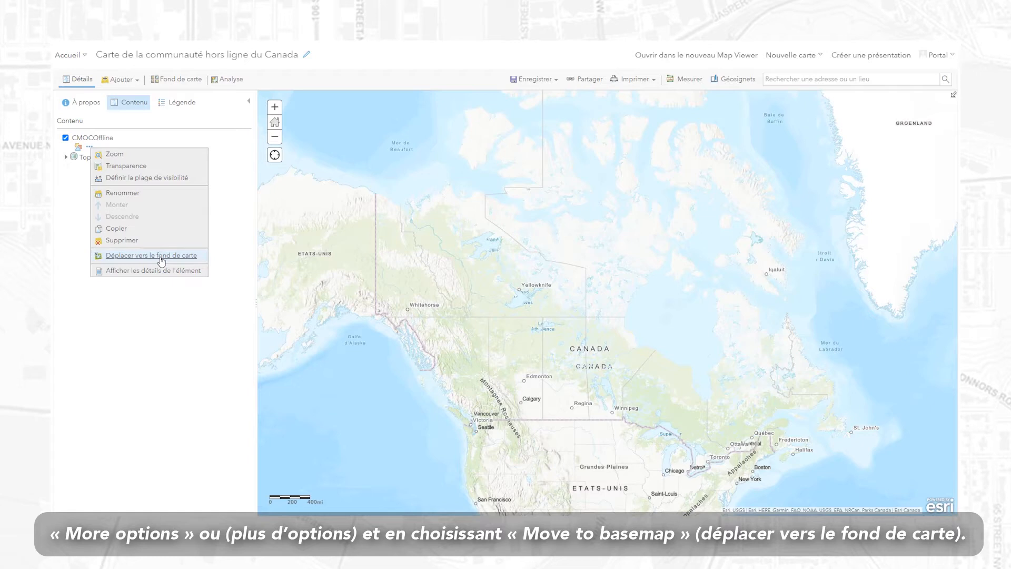
pyautogui.click(161, 261)
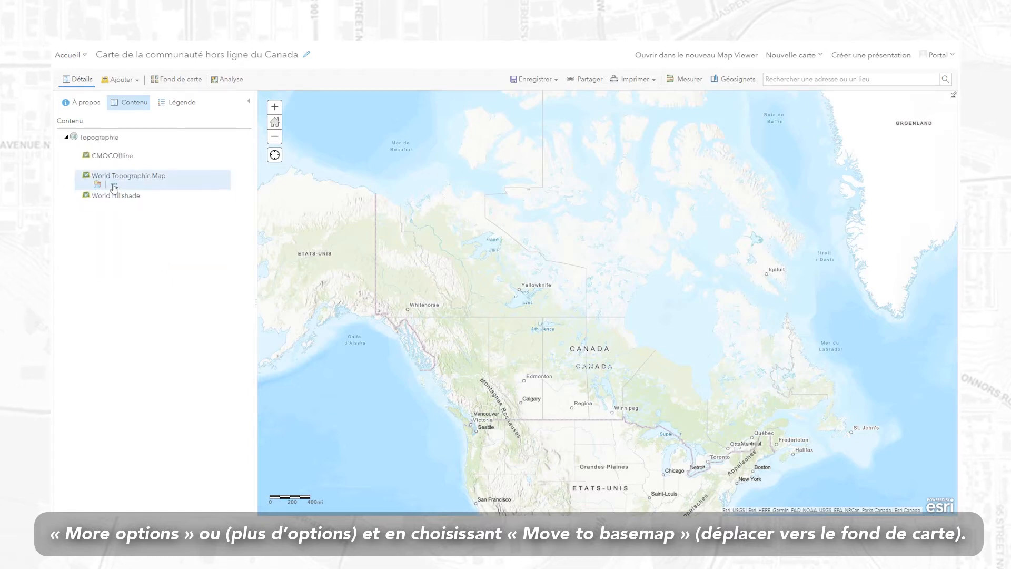
# Delete the World Topographic Map and World Hillshade layers from the map.
pyautogui.click(97, 184)
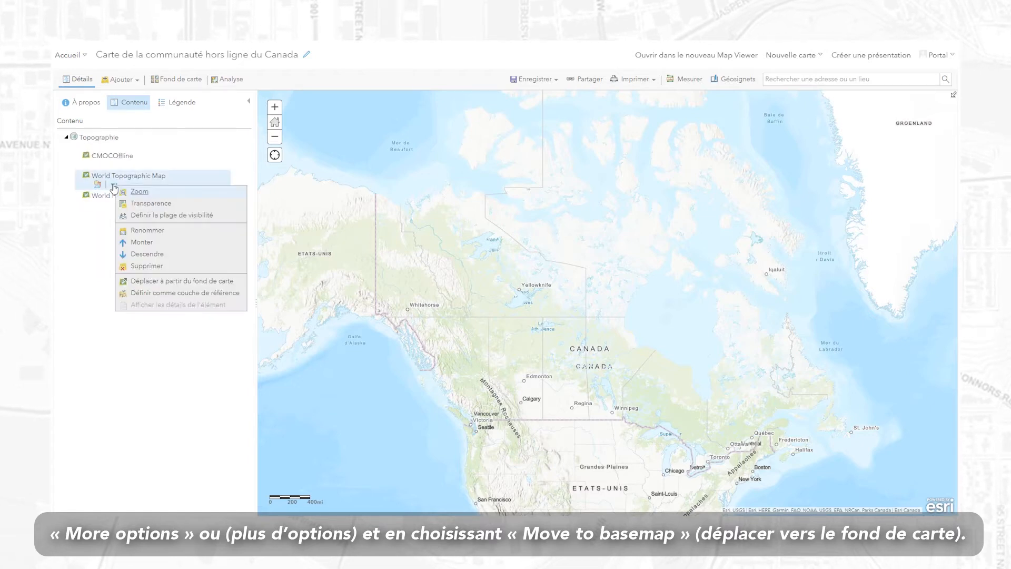
pyautogui.click(146, 266)
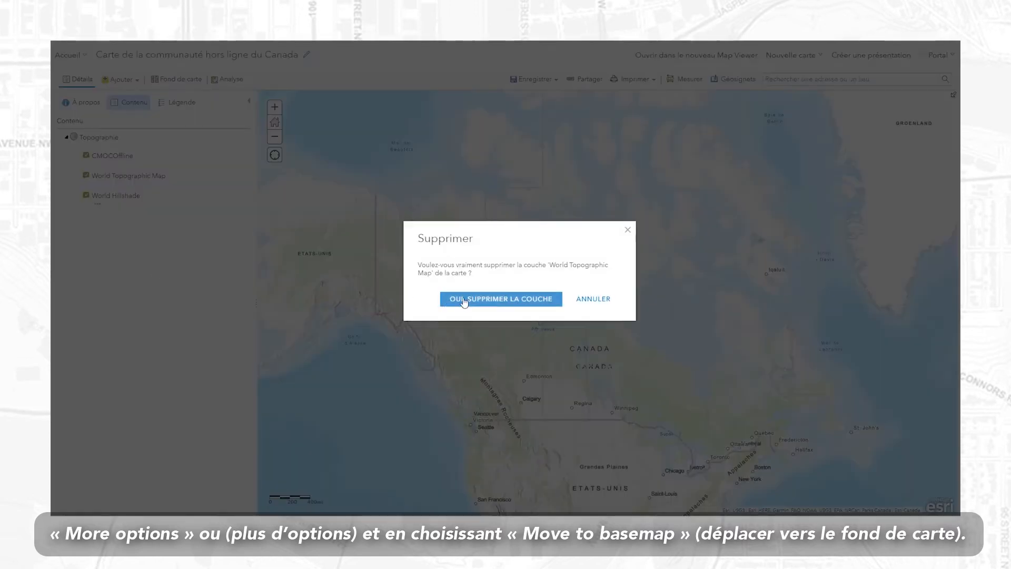
pyautogui.click(497, 301)
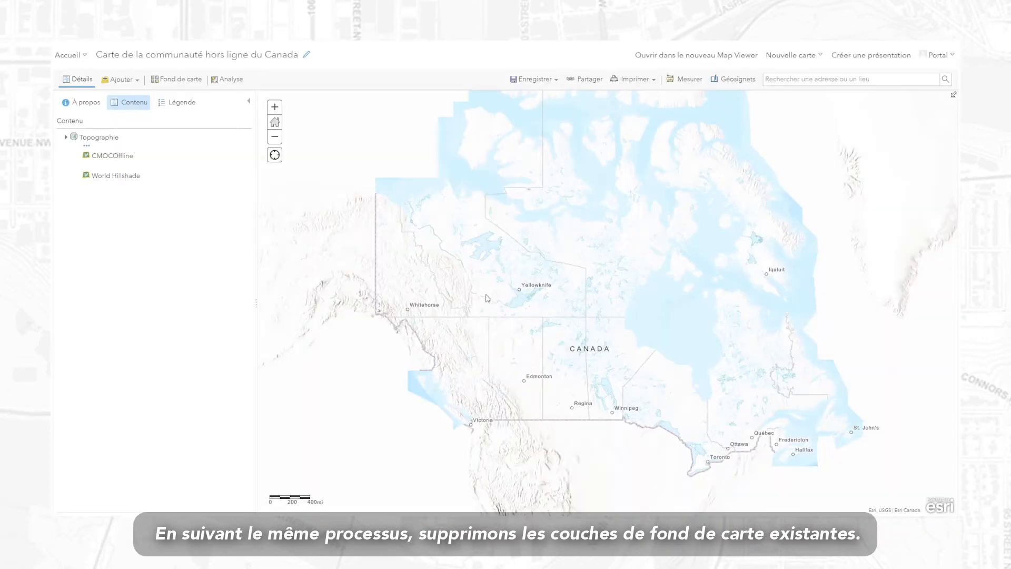
pyautogui.click(97, 188)
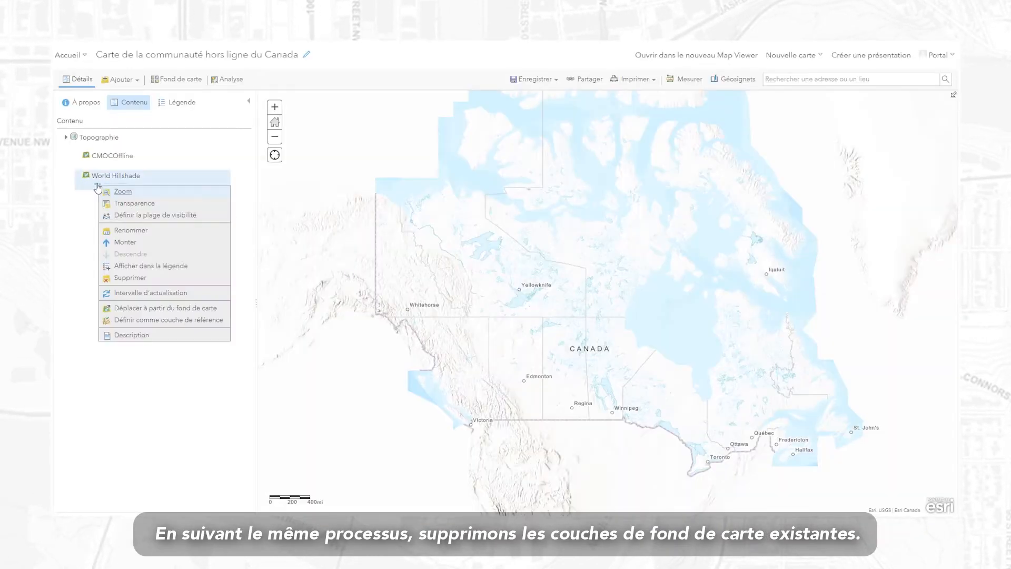
pyautogui.click(144, 280)
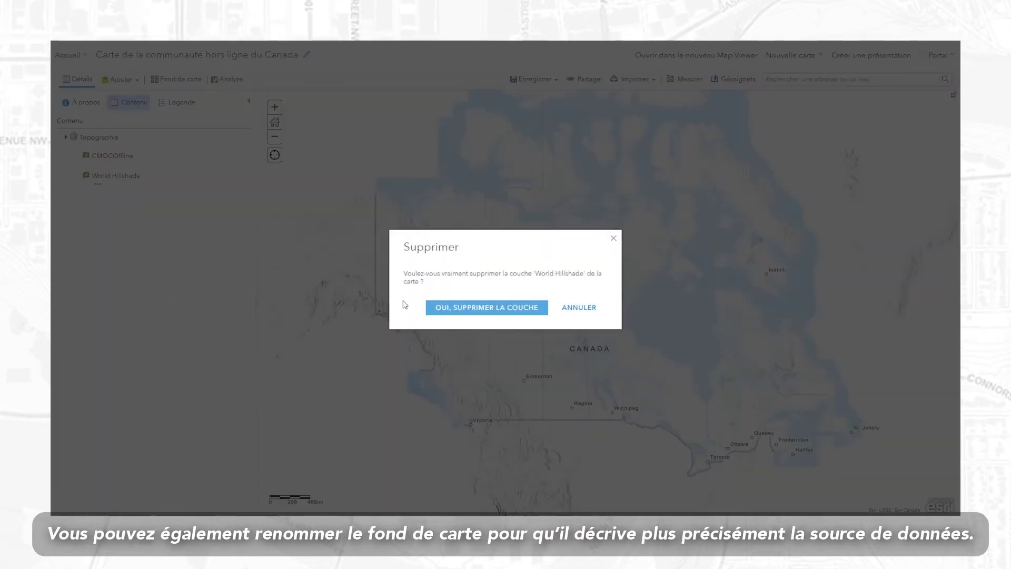
pyautogui.click(451, 312)
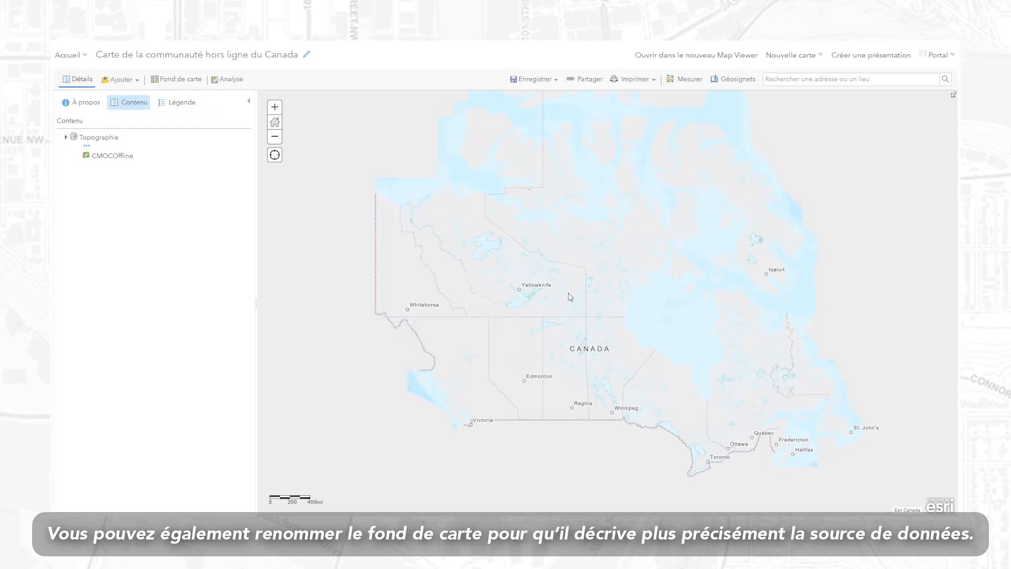
# Jump to a saved Géosignet and pan over Montréal's Mont-Royal, then choose Enregistrer sous.
pyautogui.click(733, 84)
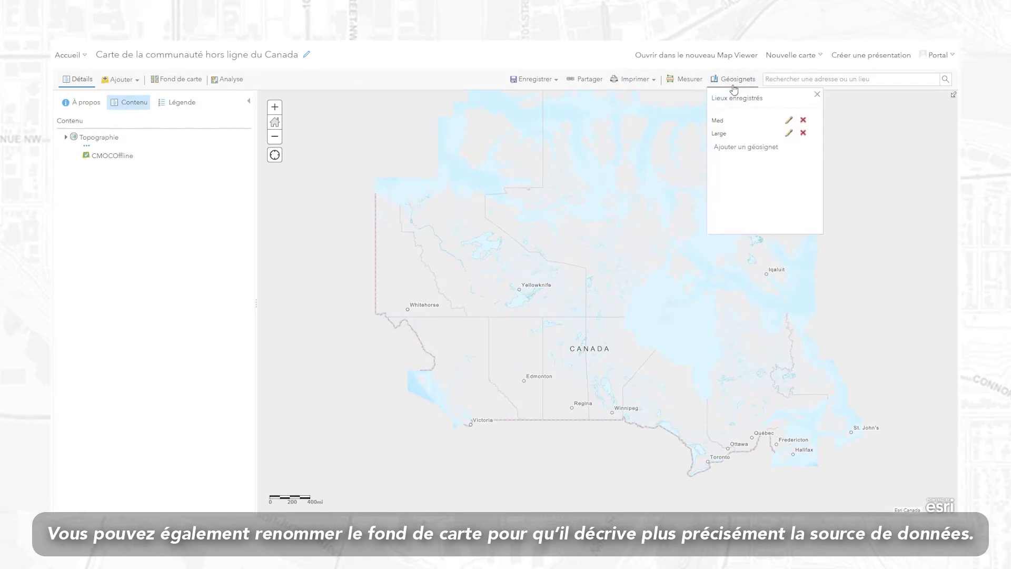
pyautogui.click(727, 127)
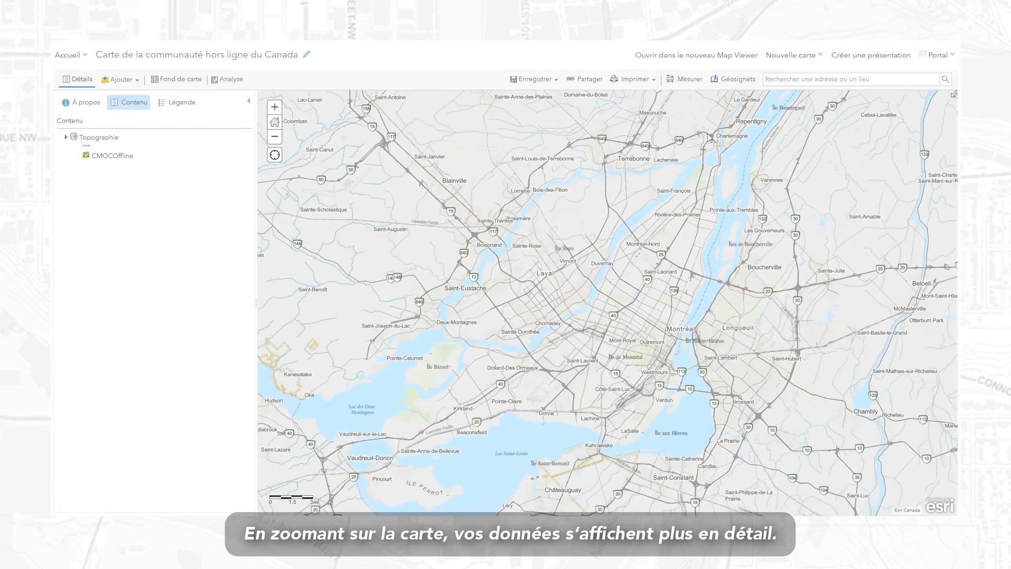
pyautogui.moveTo(760, 262); pyautogui.dragTo(823, 229)
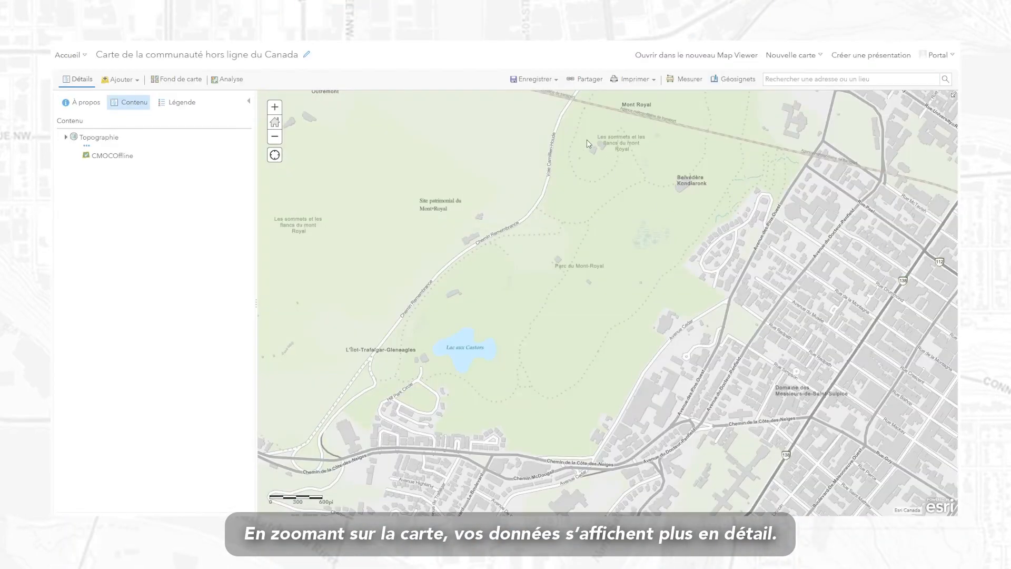
pyautogui.click(536, 79)
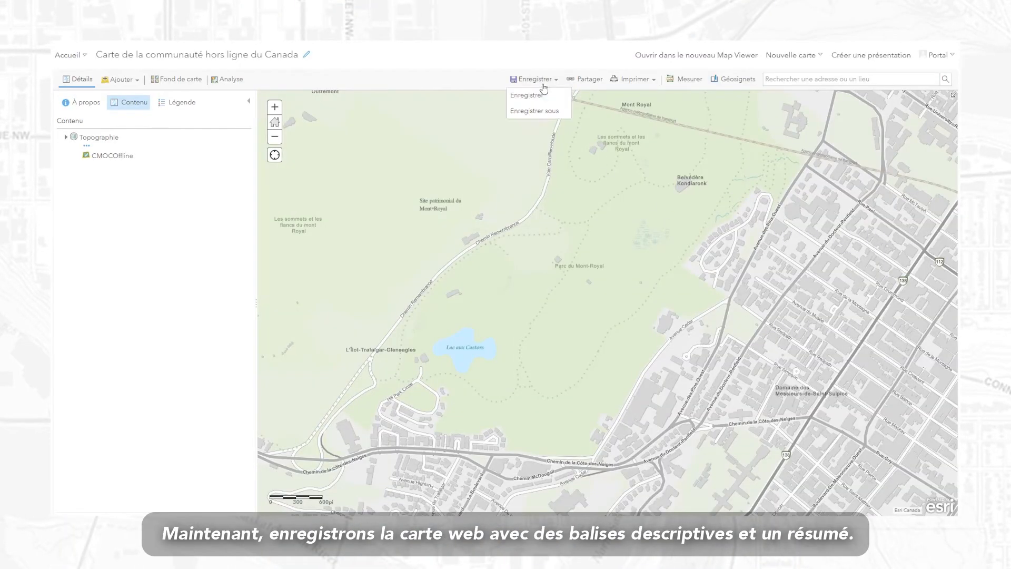
pyautogui.click(551, 115)
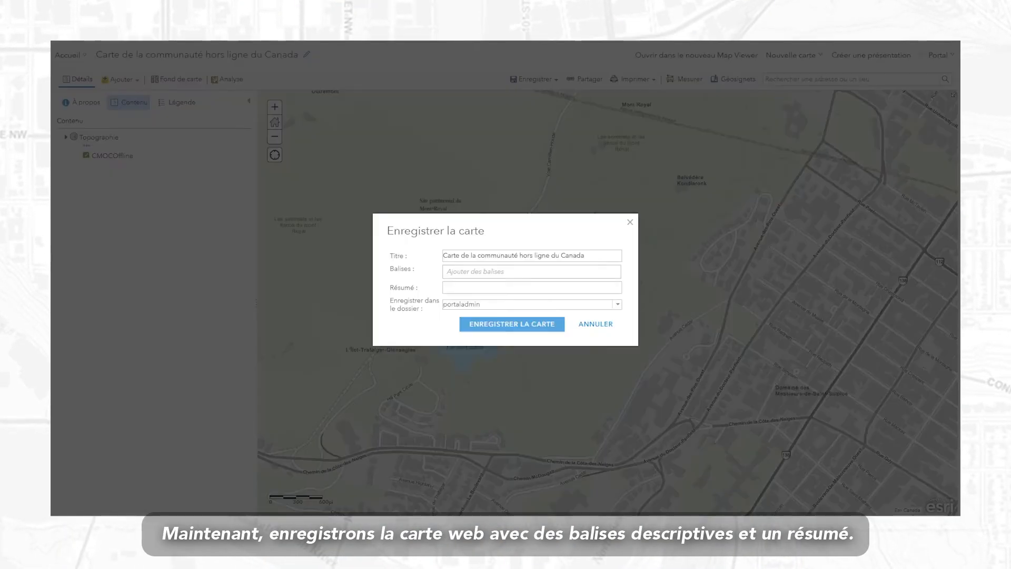
# Save 'Carte de la communauté hors ligne du Canada' tagged #Topographie, #communitymapofcanada, #offline, with the pasted summary.
pyautogui.click(533, 271)
pyautogui.write('#Topographie')
pyautogui.press('Return')
pyautogui.write('#communitymapofcanada')
pyautogui.press('Return')
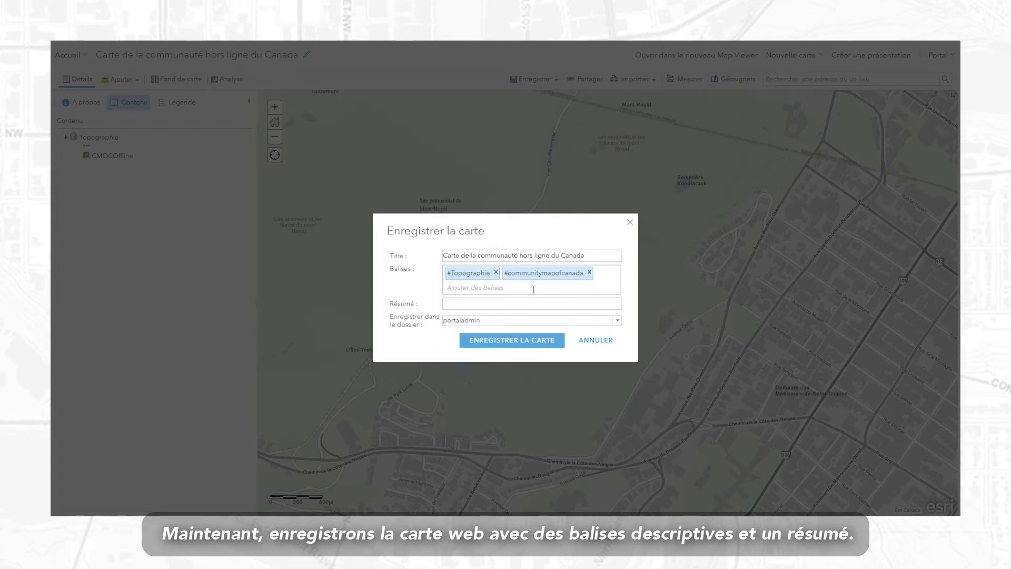
pyautogui.write('#offline')
pyautogui.press('Return')
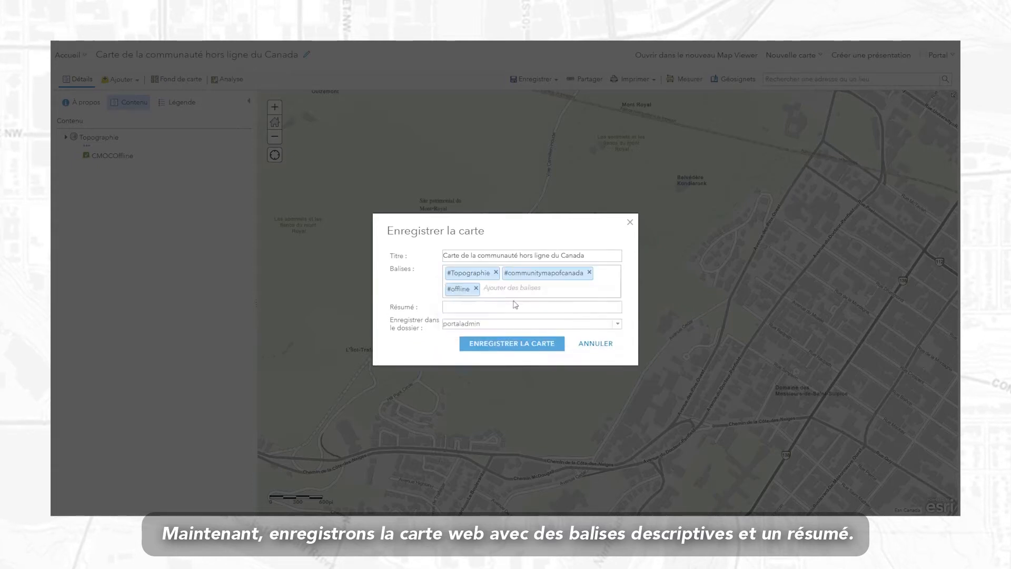
pyautogui.click(515, 305)
pyautogui.hotkey('ctrl', 'v')
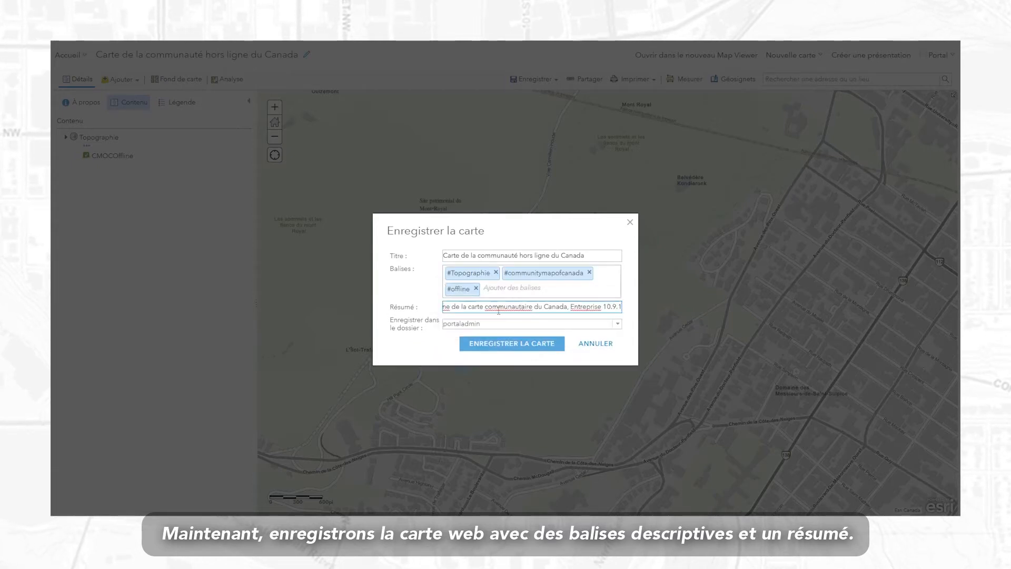
pyautogui.press('Home')
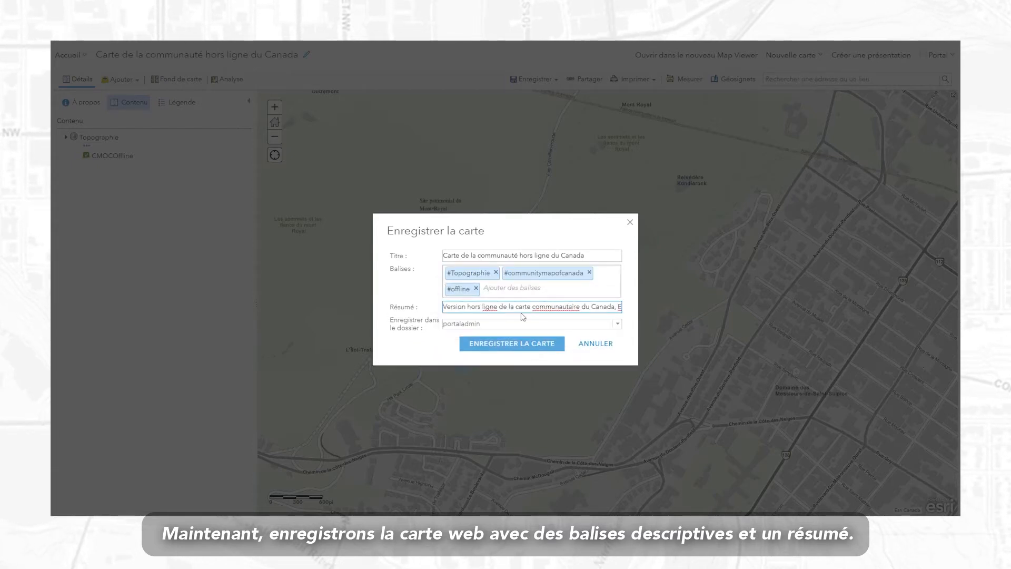
pyautogui.click(545, 350)
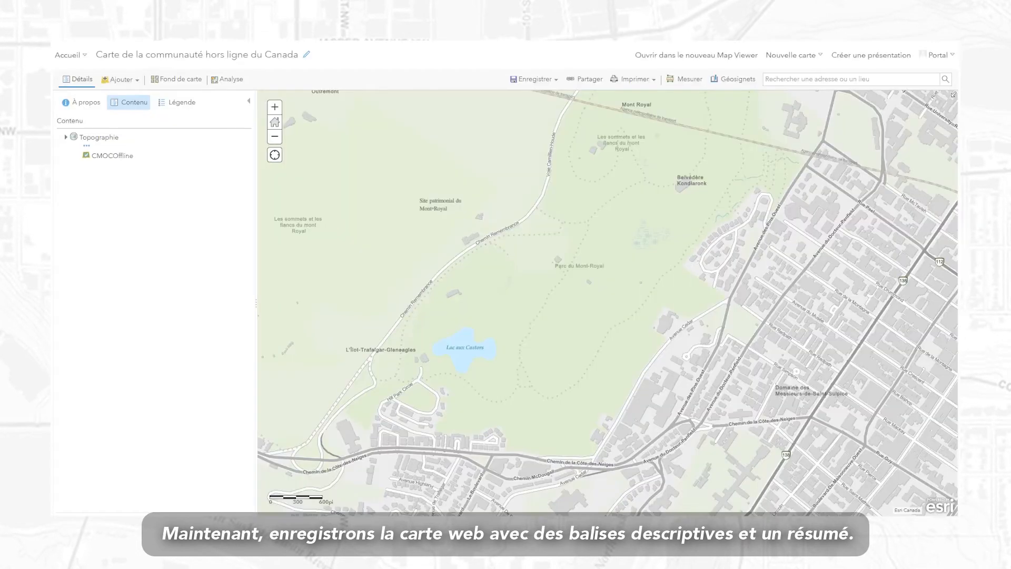
# Open the Paramètres tab of the Carte de la communauté hors ligne du Canada item from Contenu.
pyautogui.click(68, 54)
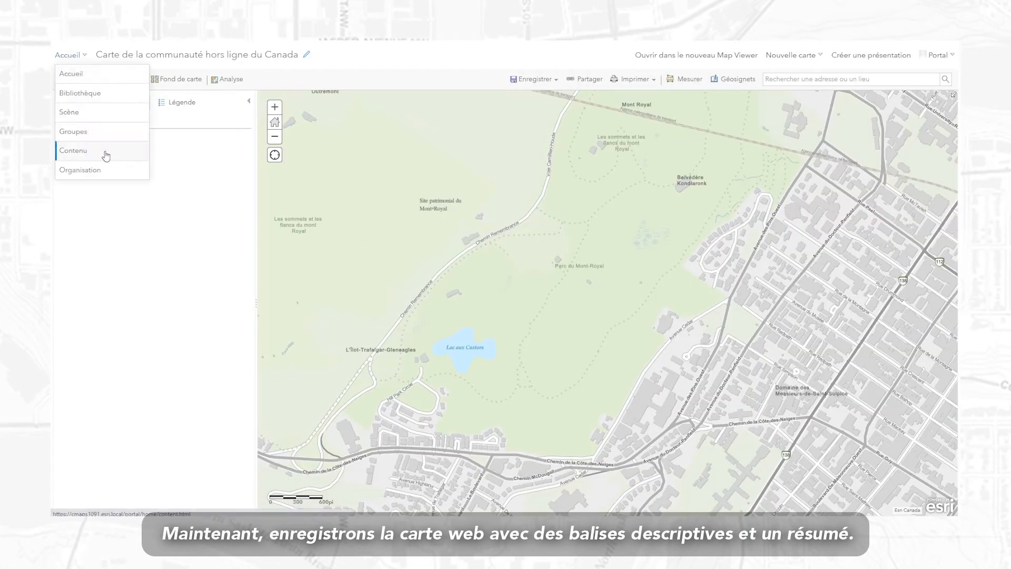
pyautogui.click(72, 151)
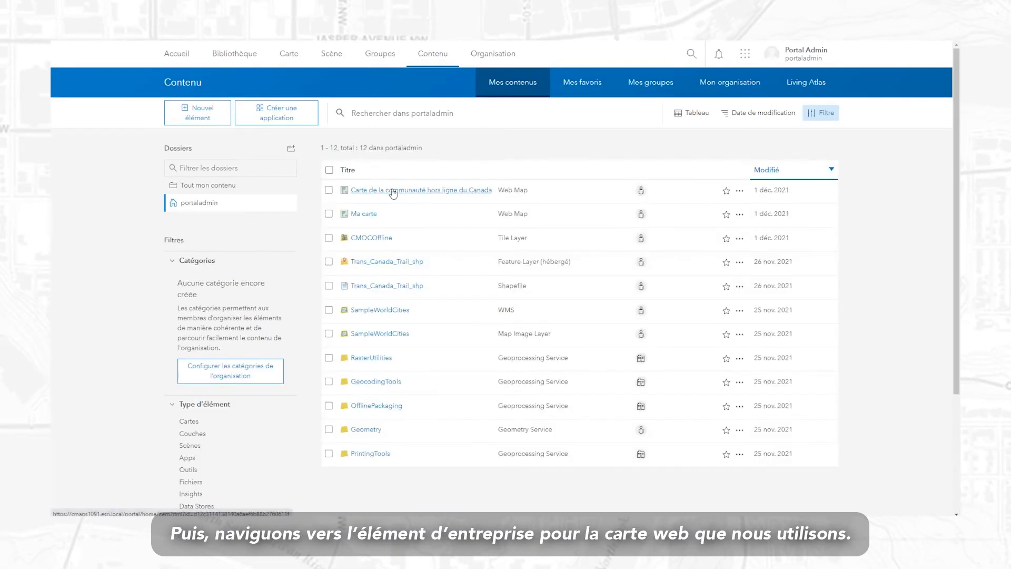
pyautogui.click(390, 190)
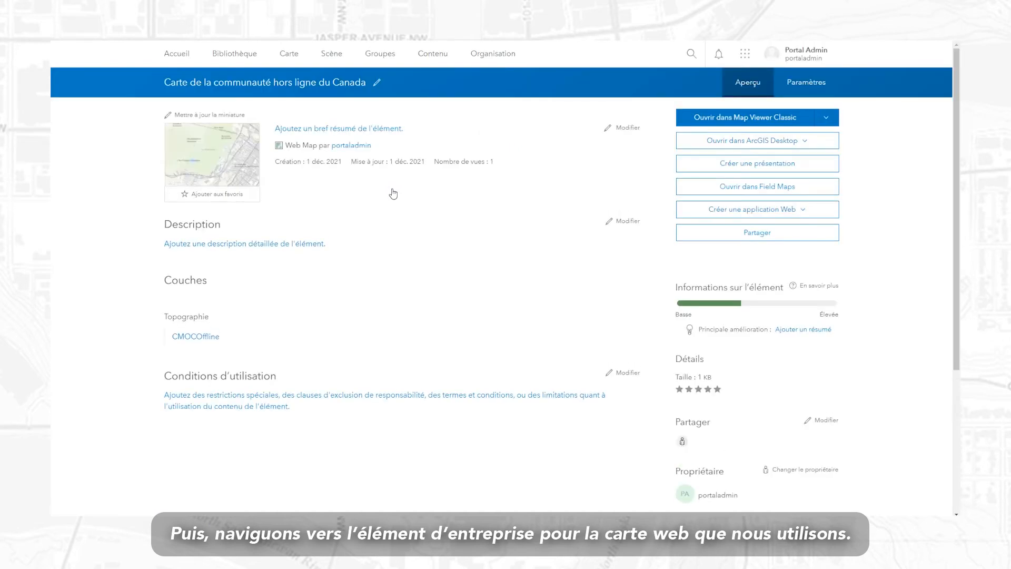
pyautogui.click(806, 88)
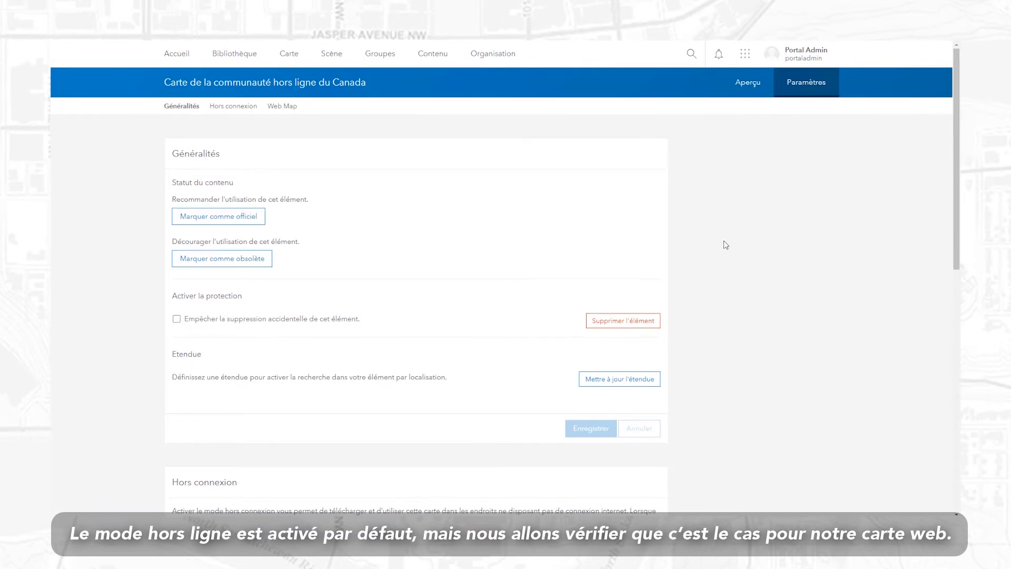
# Scroll the item settings down to the Hors connexion section.
pyautogui.scroll(-5, 730, 255)
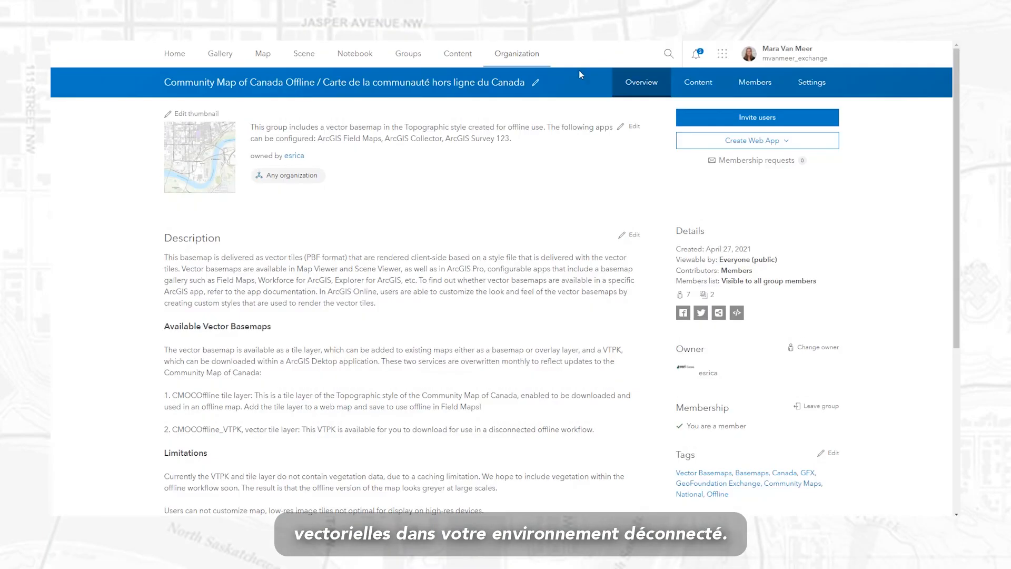
# Download the CMOCOffline_VTPK package from the group's recent content and dismiss the download bar.
pyautogui.scroll(-4, 959, 111)
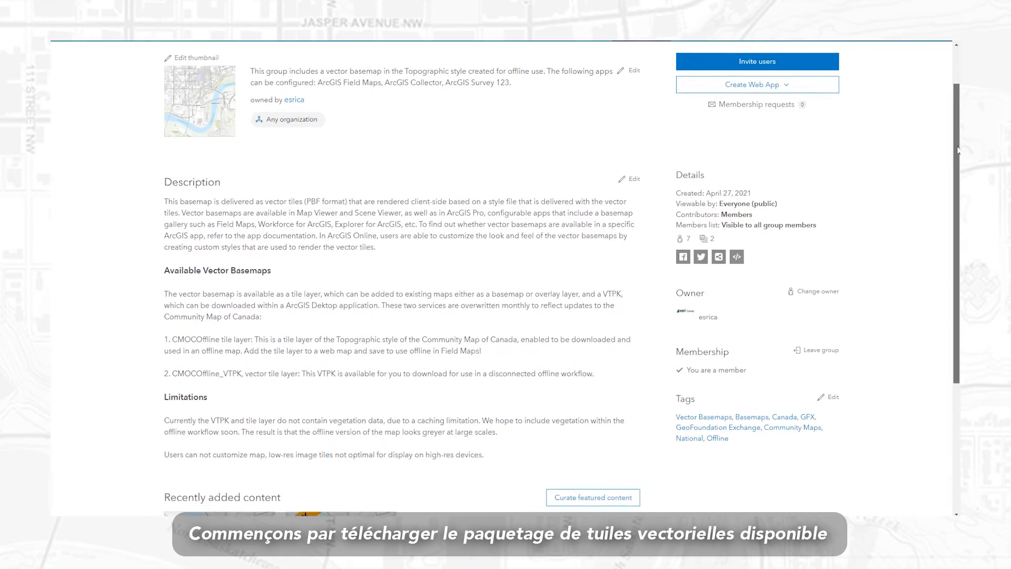
pyautogui.scroll(-2, 505, 264)
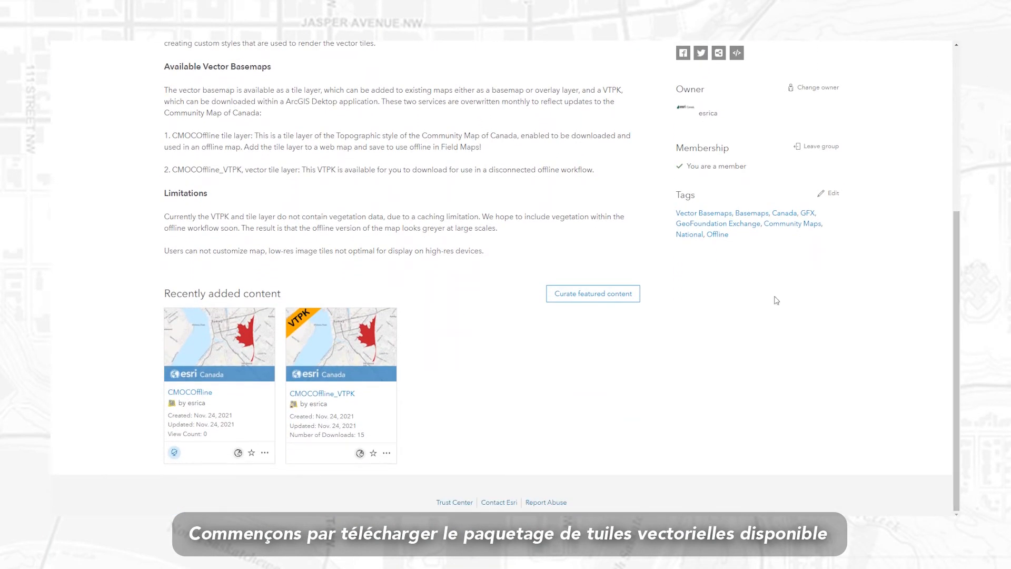
pyautogui.click(346, 345)
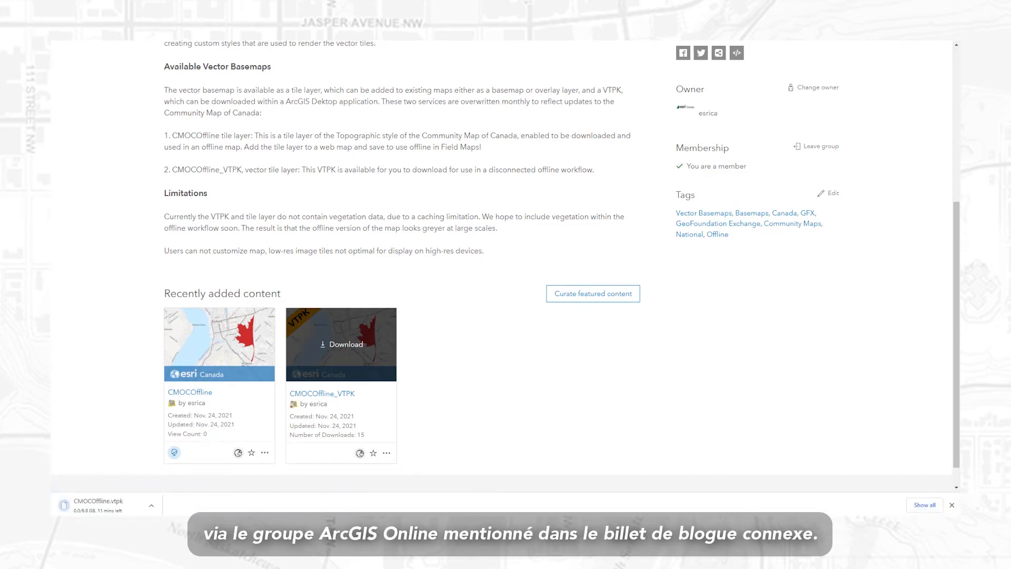
pyautogui.click(952, 505)
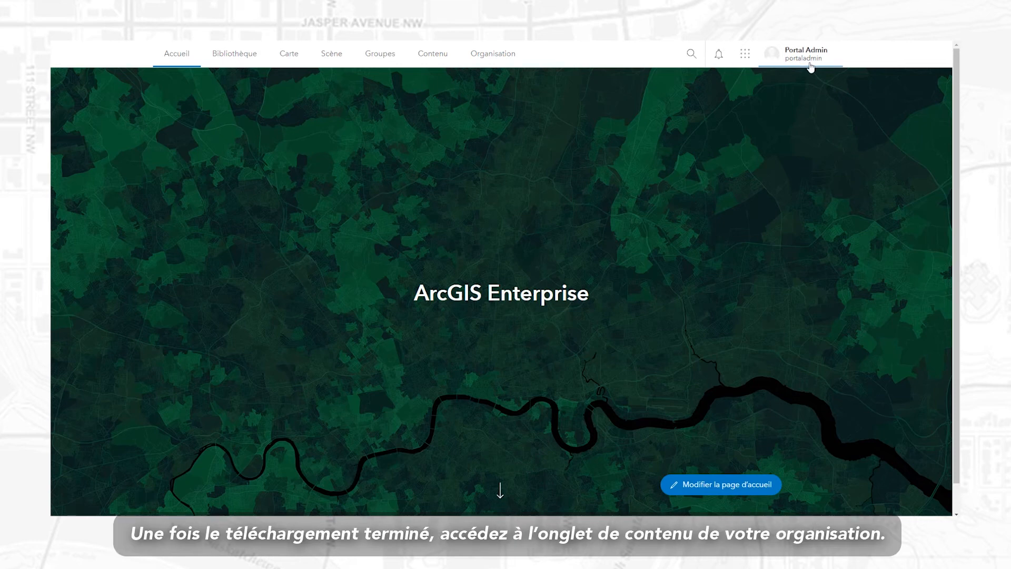
# Upload CMOCOffline.vtpk from the computer as a new hosted tile layer item.
pyautogui.click(435, 64)
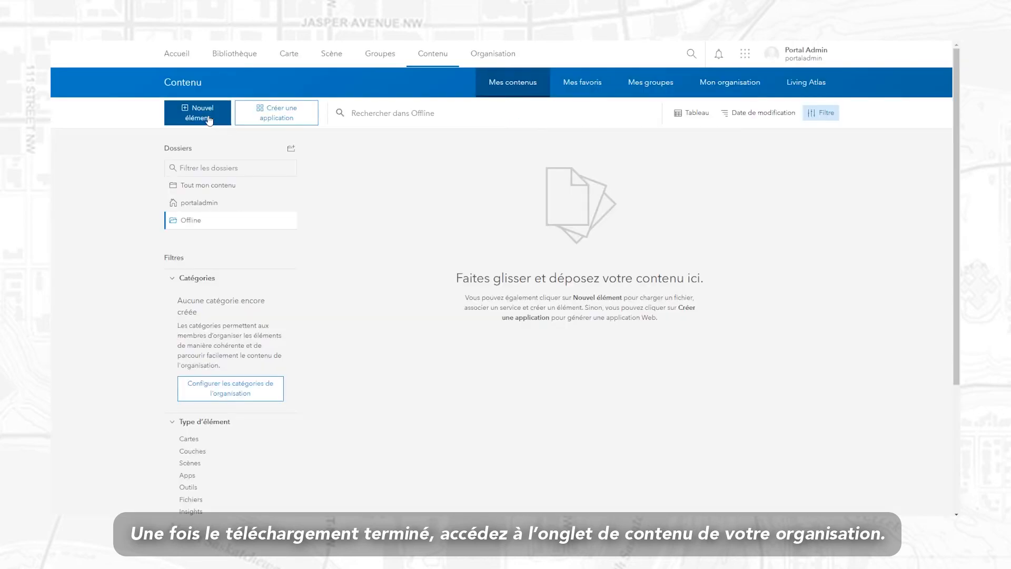
pyautogui.click(202, 113)
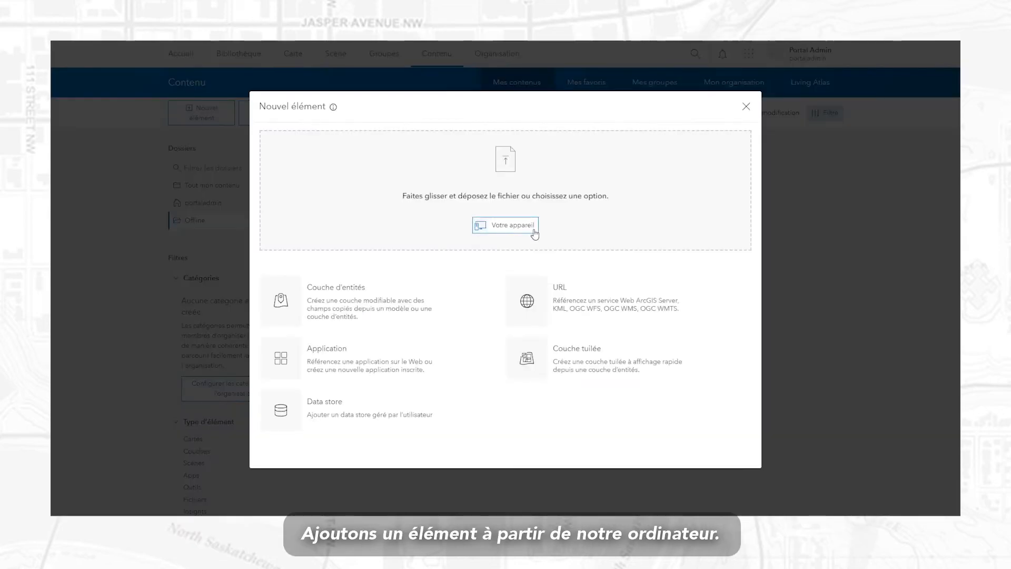
pyautogui.click(534, 233)
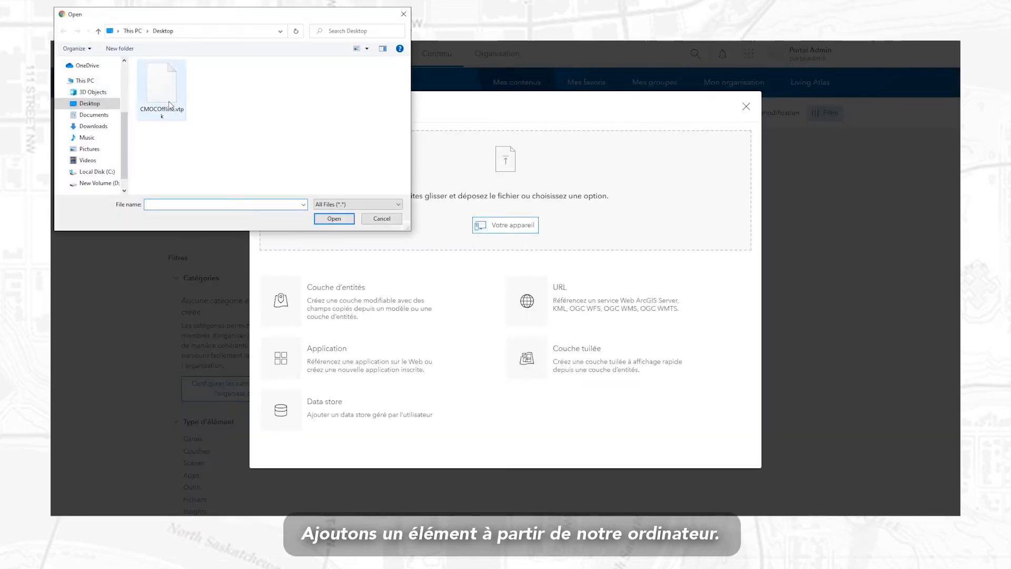
pyautogui.click(169, 104)
pyautogui.click(334, 219)
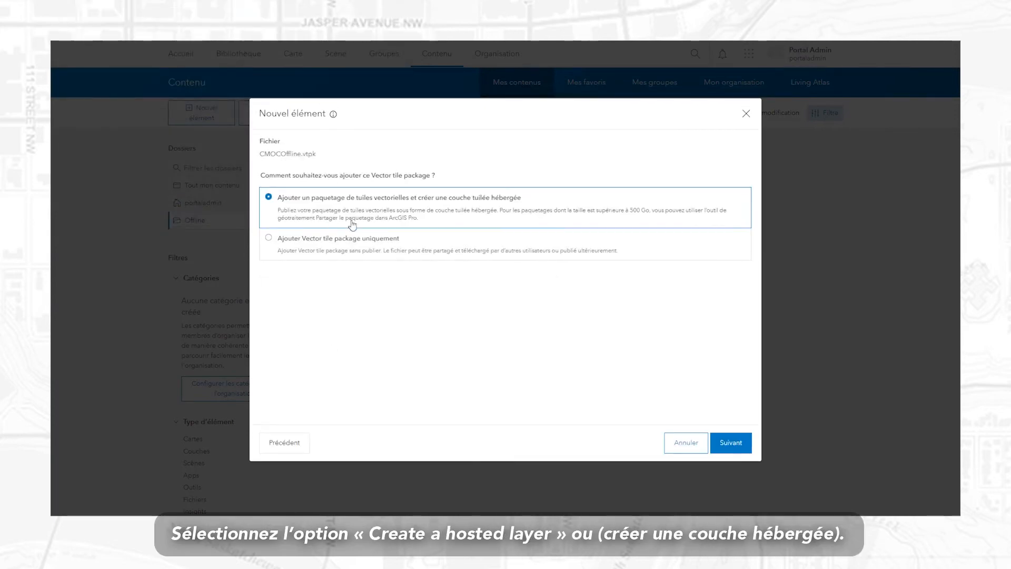
pyautogui.click(729, 442)
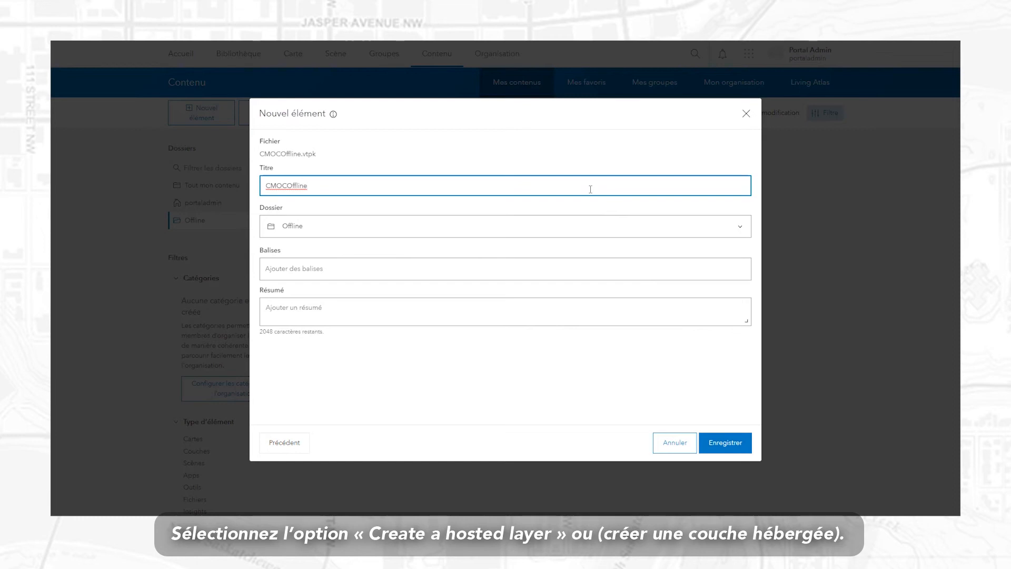
# Tag it #communitymapofcanada, #offline and #Topographie, paste the summary, and save.
pyautogui.click(514, 273)
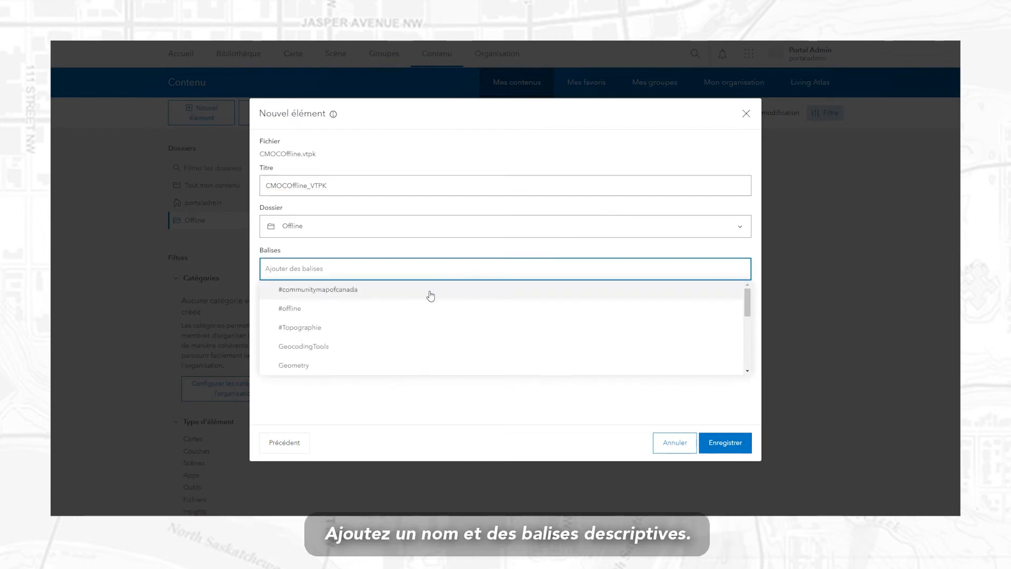
pyautogui.click(428, 291)
pyautogui.click(355, 327)
pyautogui.click(396, 403)
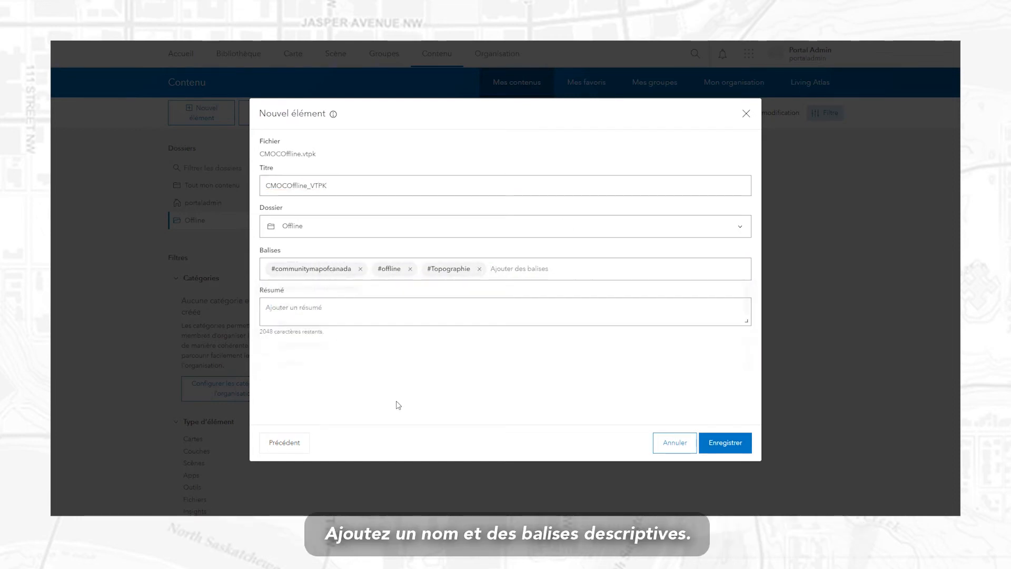
pyautogui.click(394, 323)
pyautogui.write('Version hors ligne de la carte communautaire du Canada, Entreprise 10.9.1')
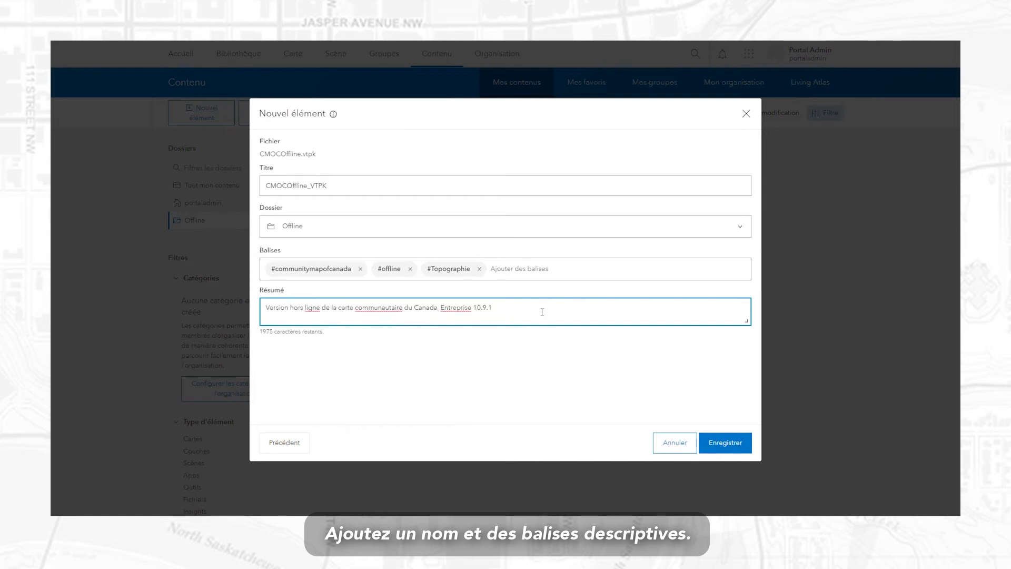
pyautogui.click(723, 443)
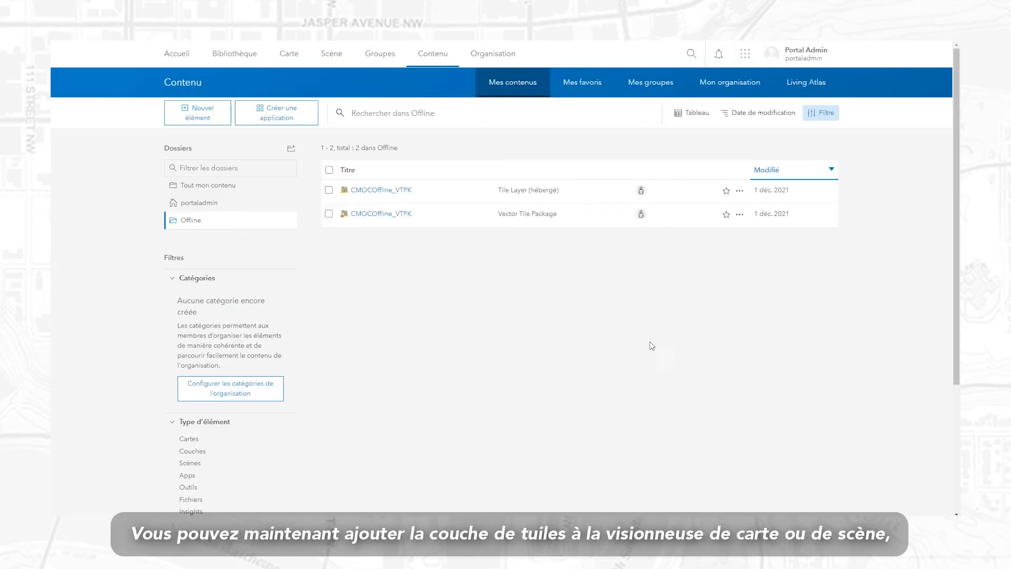
# Open the CMOCOffline_VTPK Tile Layer (hébergé) item in Map Viewer Classic.
pyautogui.click(391, 191)
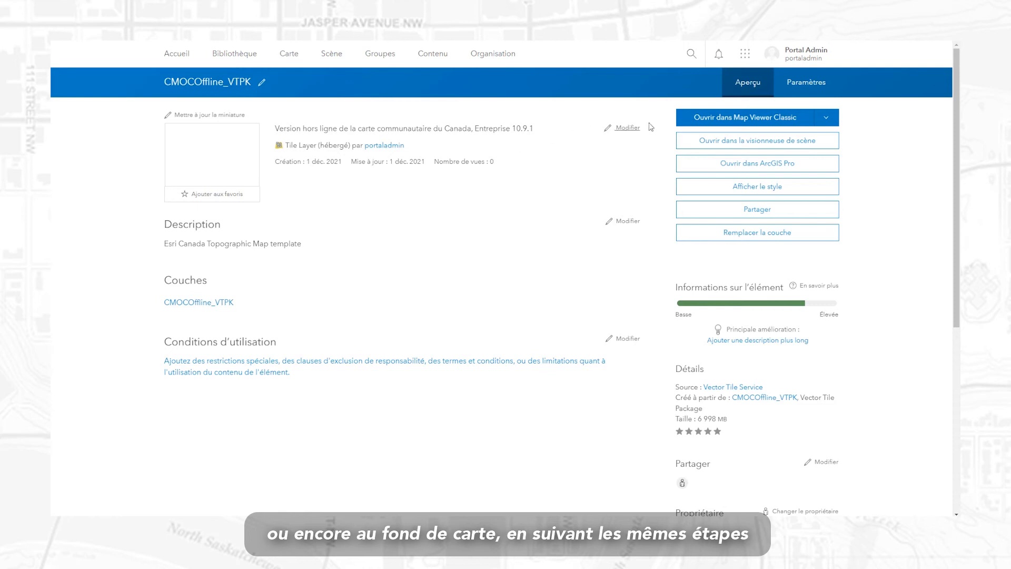
pyautogui.click(768, 119)
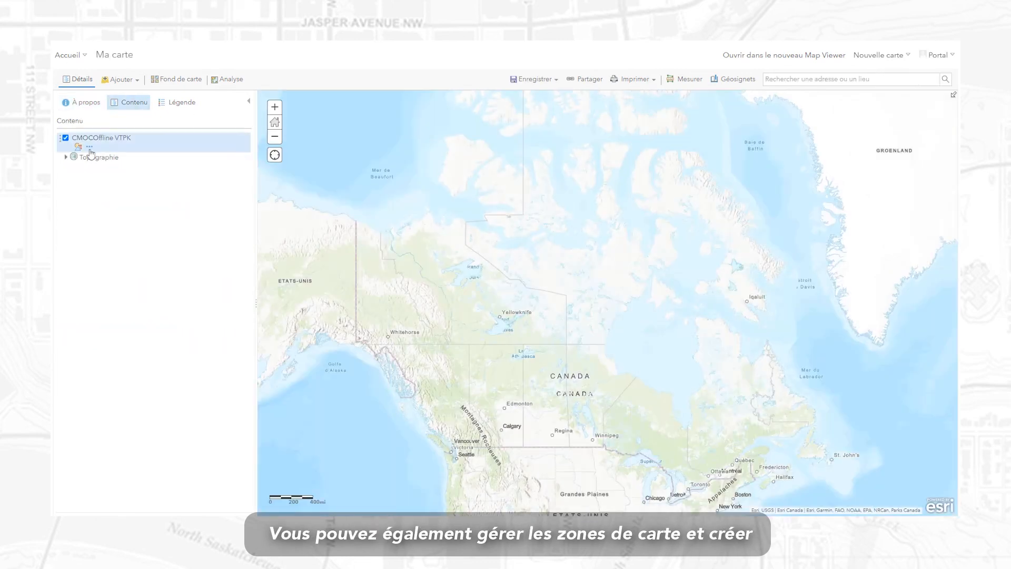
# Move CMOCOffline VTPK into the basemap and delete the World Topographic Map and World Hillshade layers.
pyautogui.click(90, 148)
pyautogui.click(144, 255)
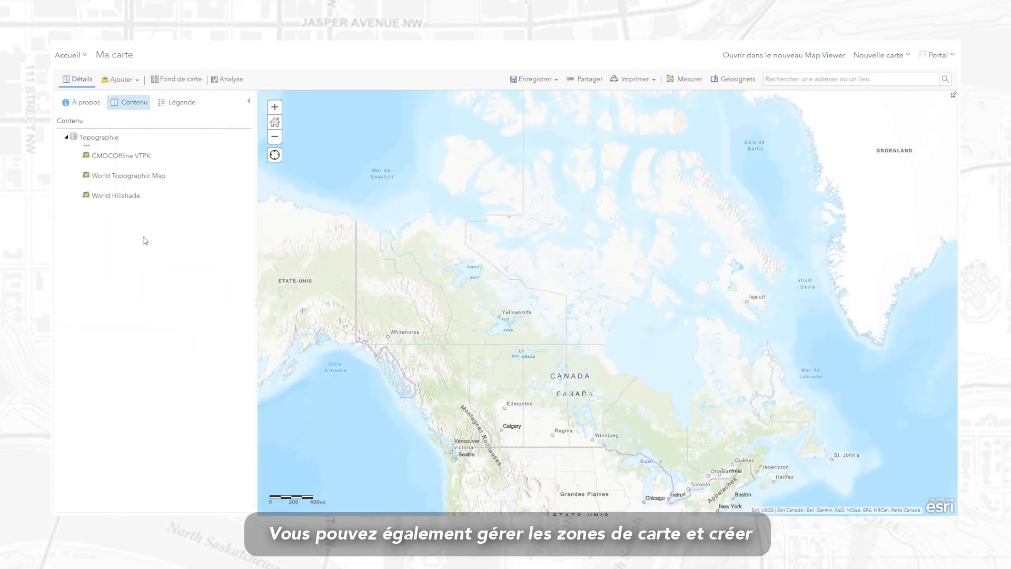
pyautogui.click(114, 184)
pyautogui.click(121, 276)
pyautogui.click(442, 299)
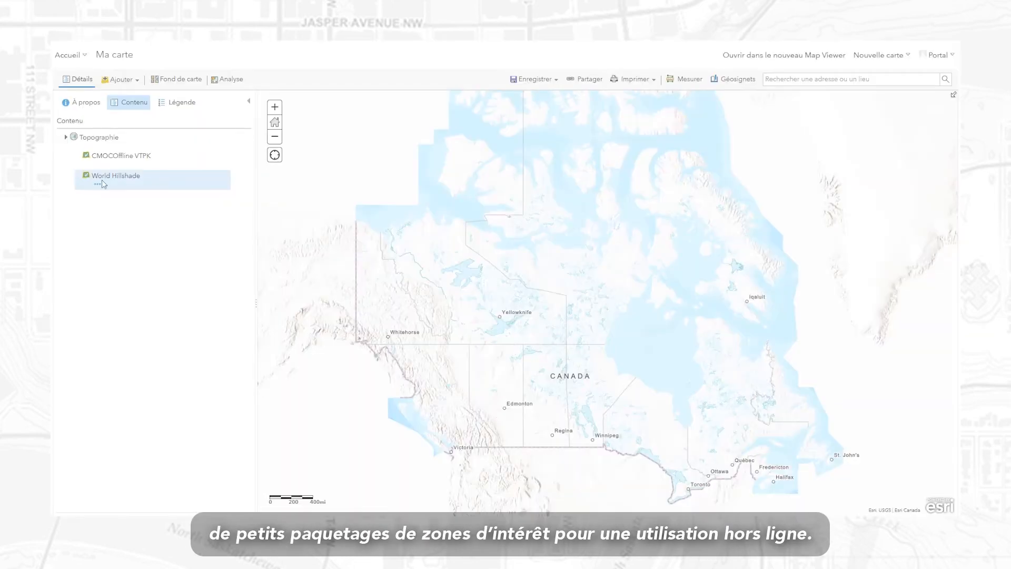
pyautogui.click(114, 185)
pyautogui.click(122, 276)
pyautogui.click(464, 308)
# Zoom and pan northeast along the St. Lawrence to the shore around La Malbaie.
pyautogui.scroll(5, 708, 471)
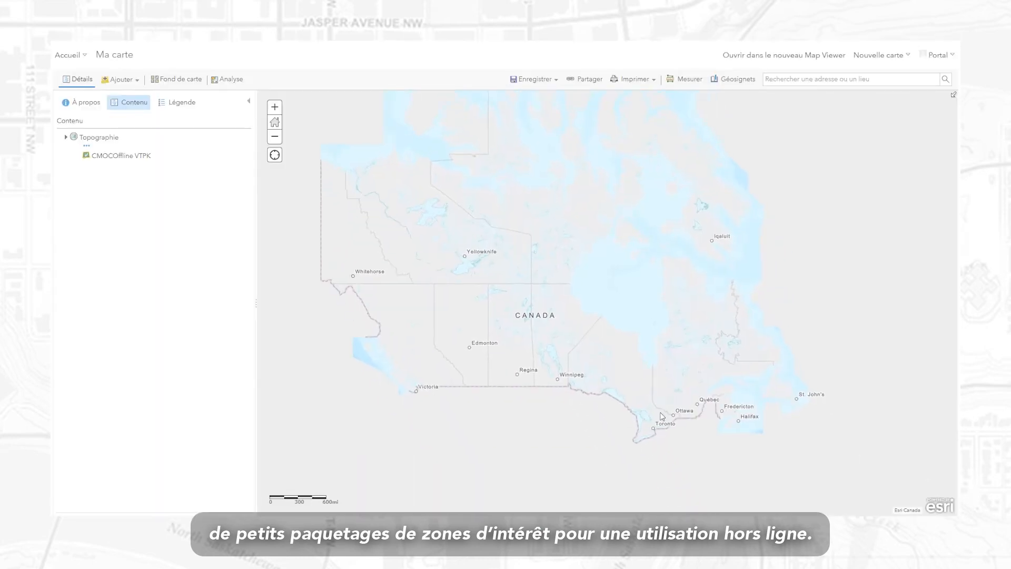
pyautogui.moveTo(661, 421); pyautogui.dragTo(600, 442)
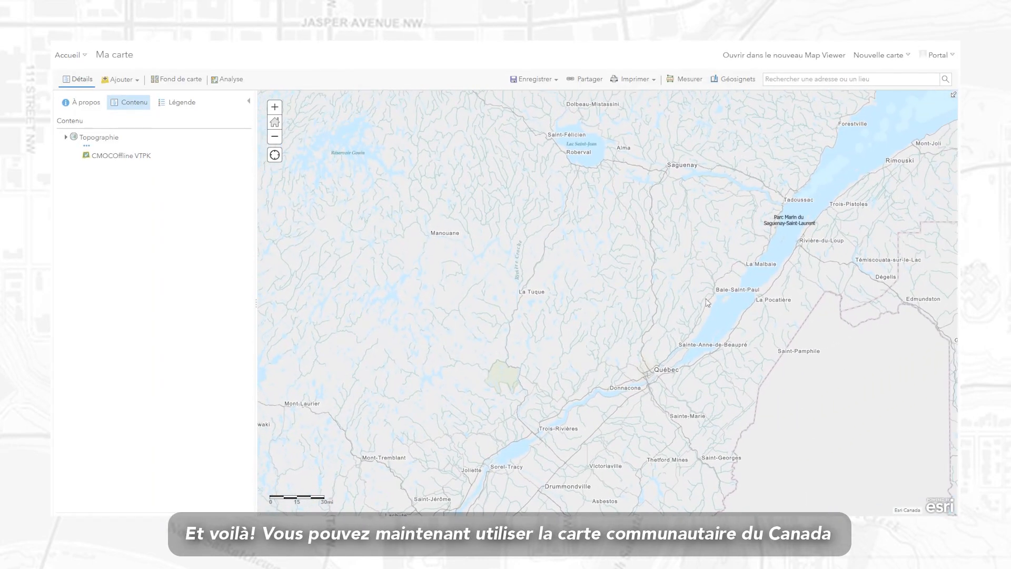
pyautogui.moveTo(763, 231); pyautogui.dragTo(714, 283)
pyautogui.scroll(3, 691, 320)
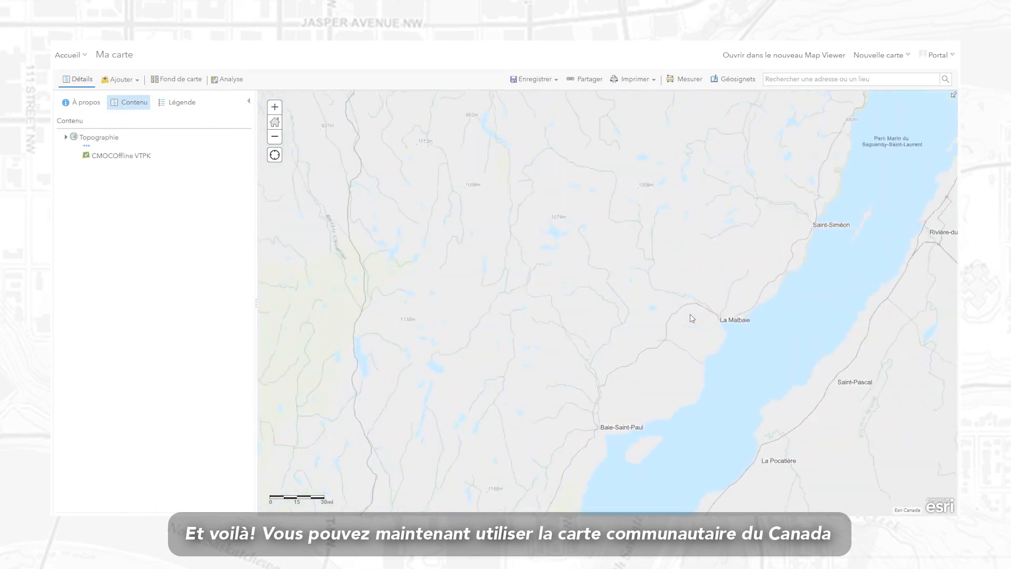
pyautogui.moveTo(658, 377); pyautogui.dragTo(684, 269)
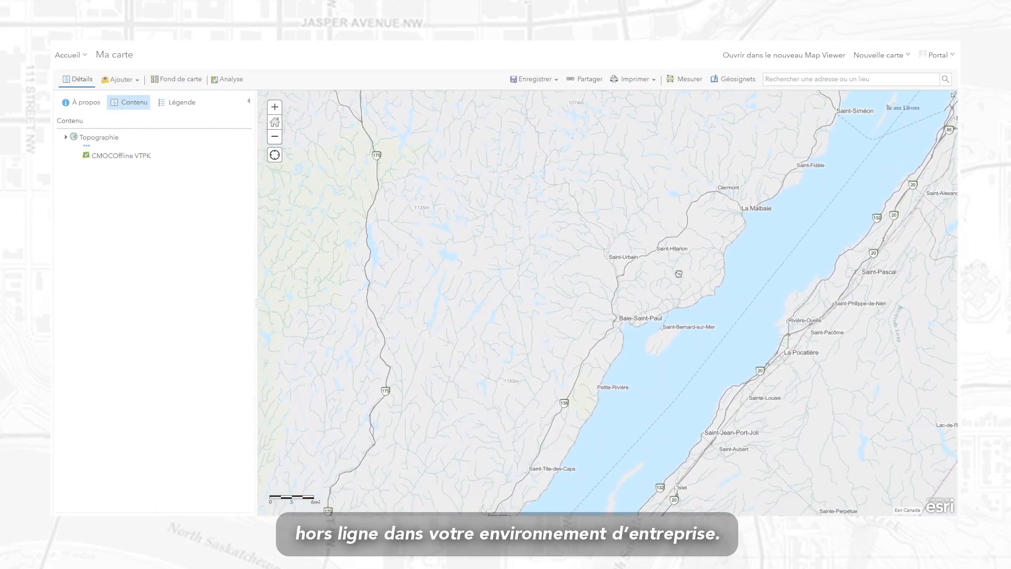
pyautogui.moveTo(802, 126); pyautogui.dragTo(656, 293)
pyautogui.scroll(-2, 666, 219)
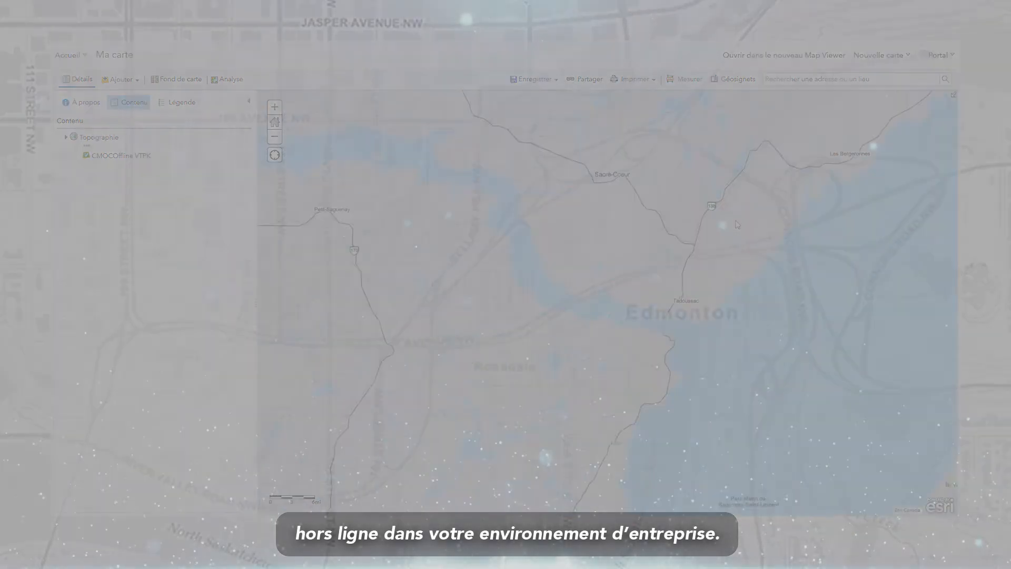